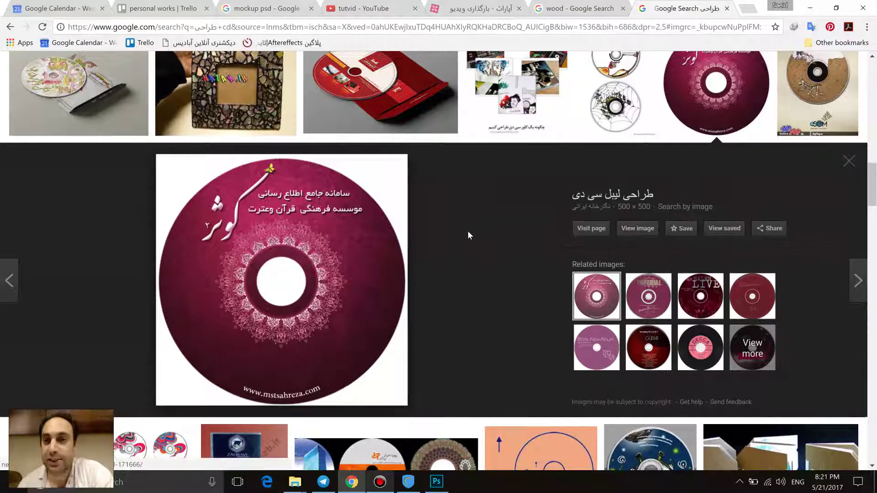
Step: Copy the enlarged purple CD label image from the image search results and switch to Photoshop
right_click(355, 235)
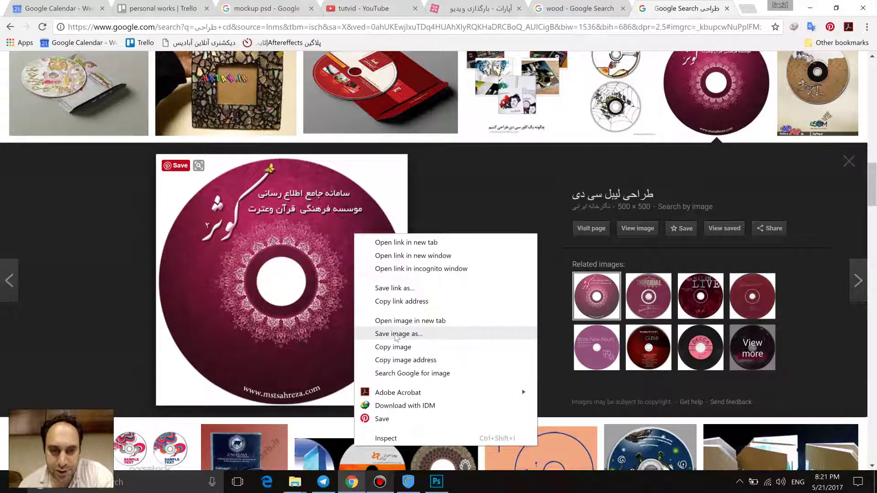
click(397, 349)
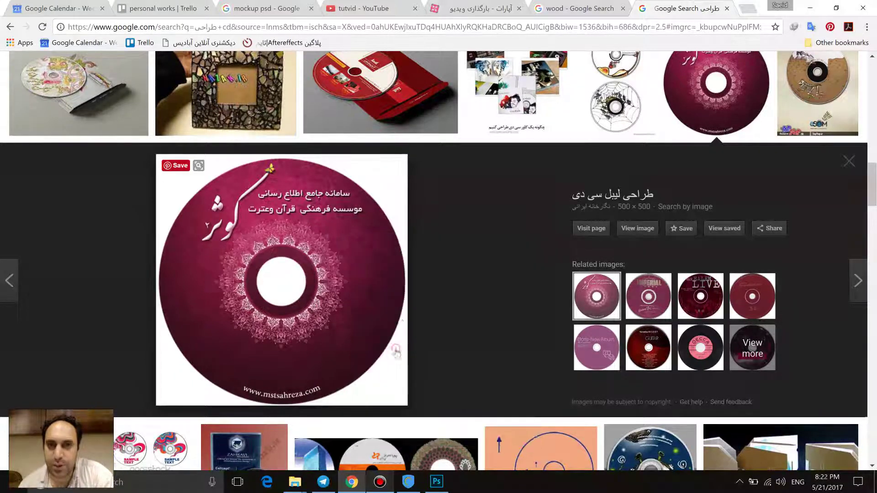
click(437, 481)
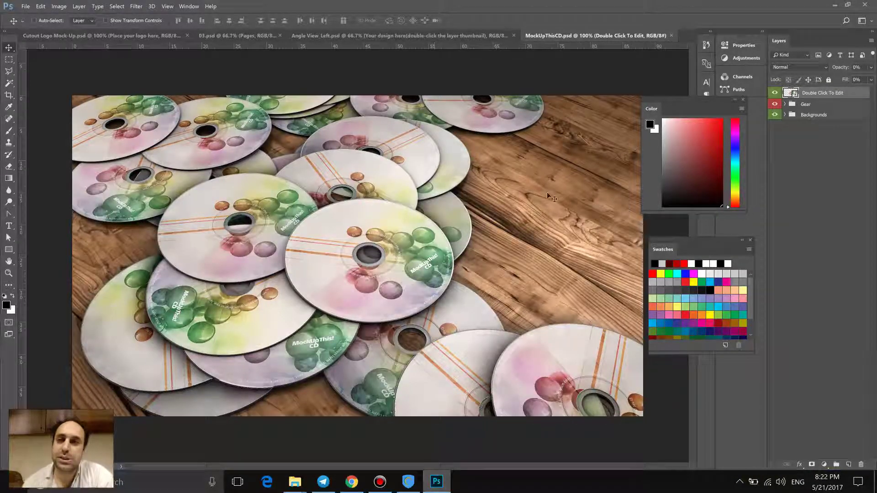
Step: Open the Double Click To Edit smart object and paste the copied CD label above the Light Graphic layer in the Content group
double_click(795, 94)
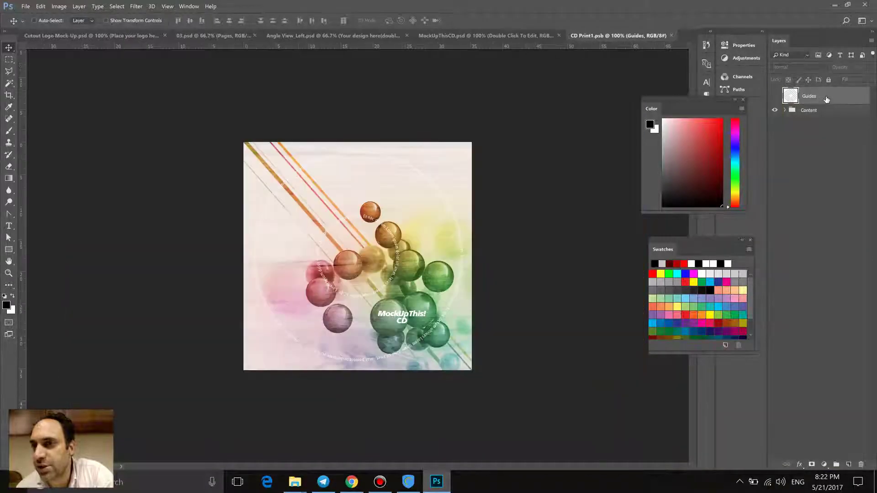
click(789, 114)
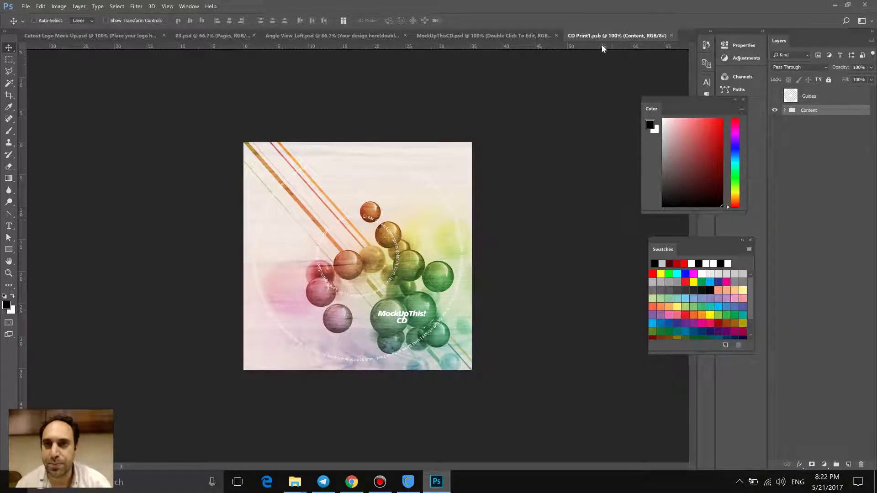
click(785, 111)
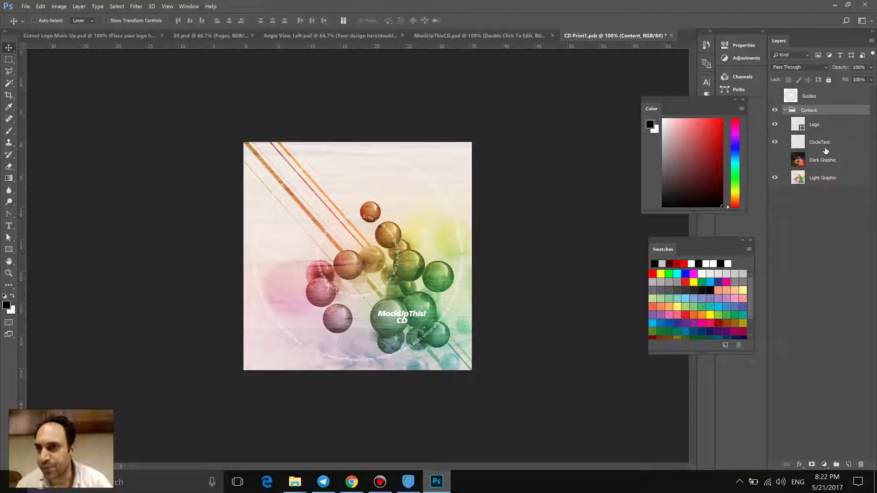
click(824, 178)
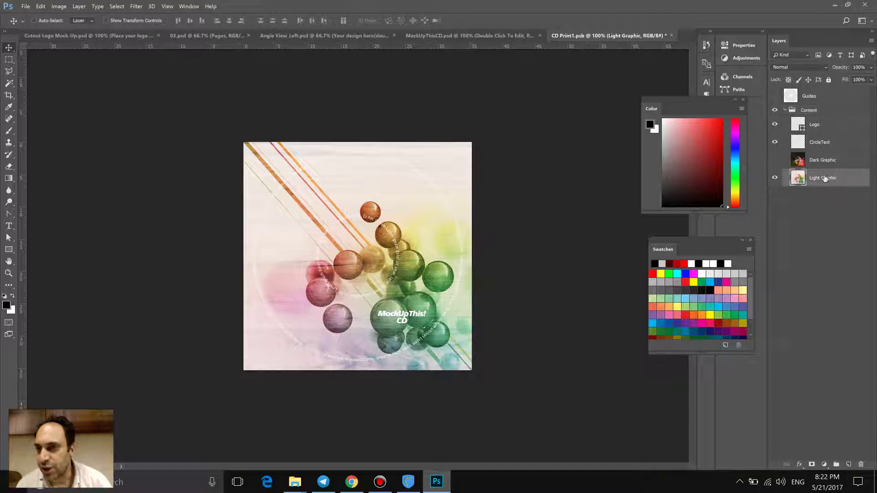
key(ctrl)
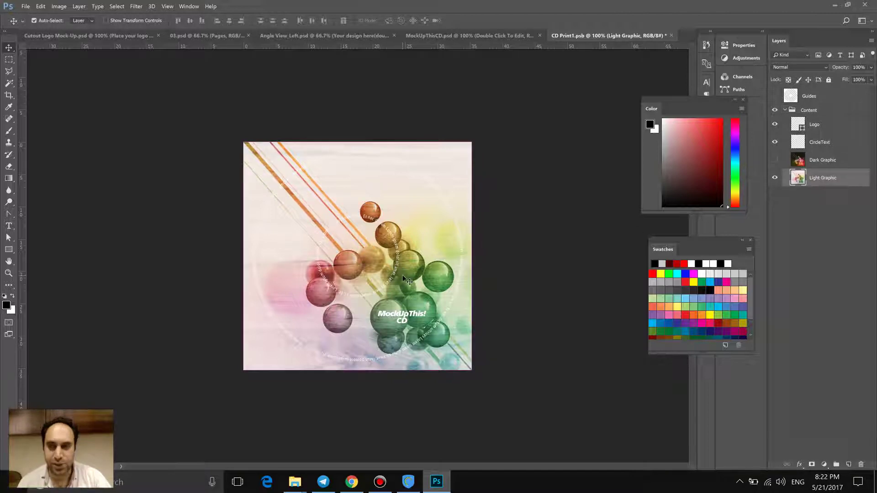
key(ctrl+v)
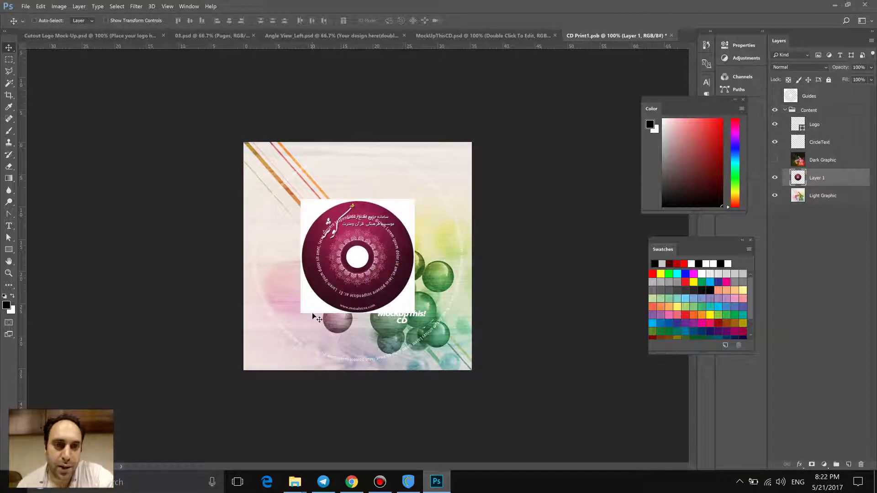
Step: Scale the pasted CD label from its centre to 200.40% so it fills the square canvas, and close the smart object with its changes saved
key(ctrl+t)
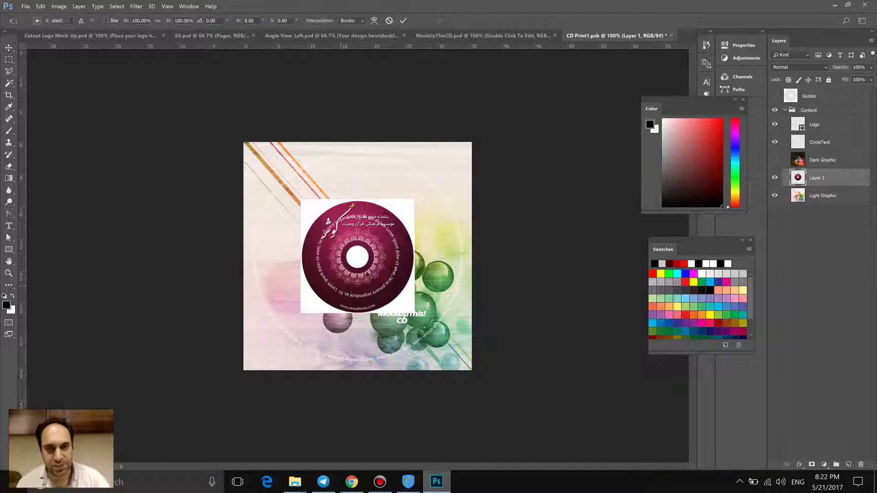
drag(417, 201, 495, 164)
key(Return)
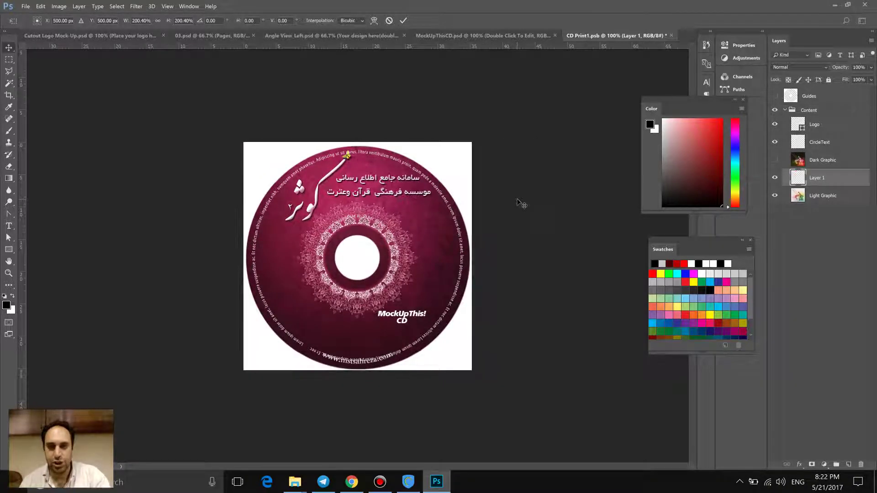
click(671, 35)
key(Return)
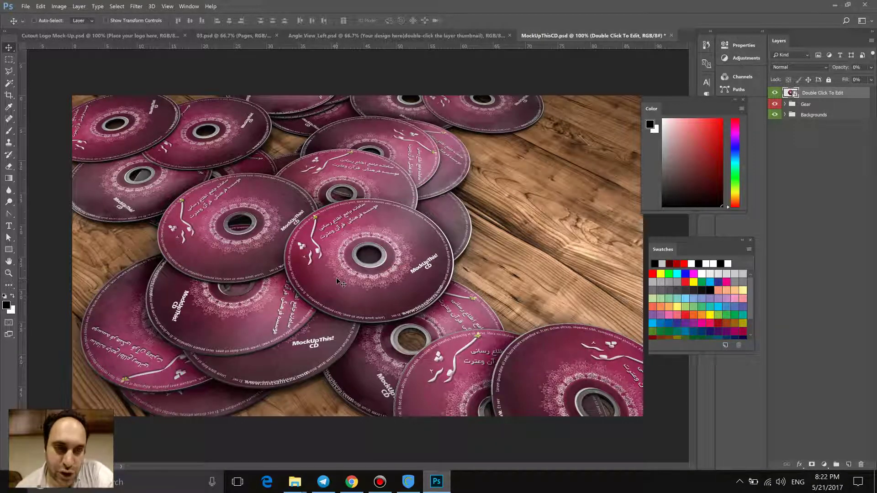
Step: Reopen the Double Click To Edit smart object, hide its Logo and CircleText layers, and close it with the changes saved
double_click(794, 93)
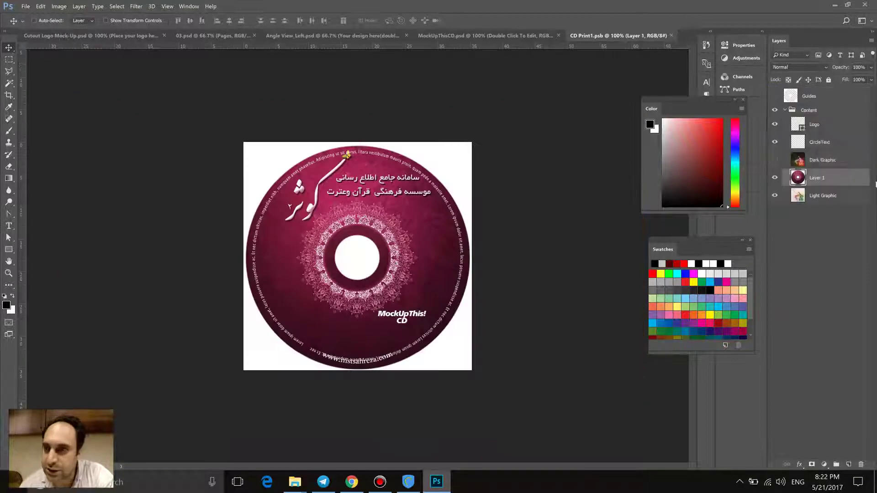
click(777, 127)
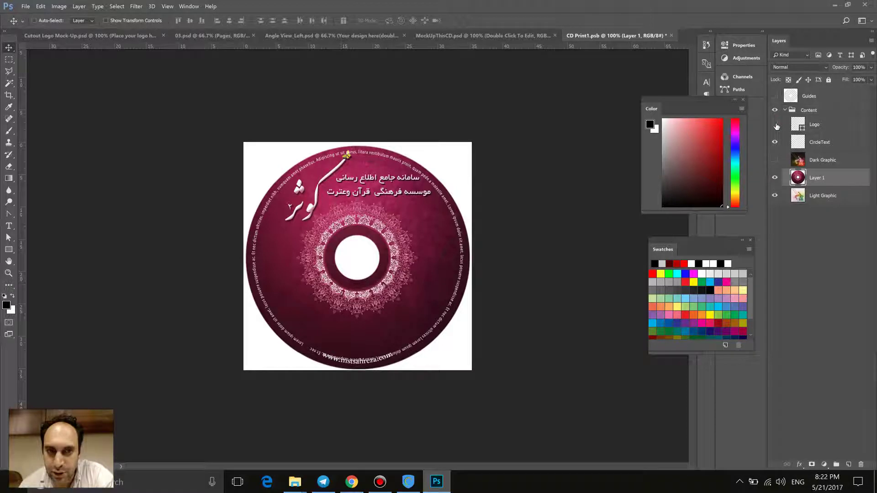
click(777, 125)
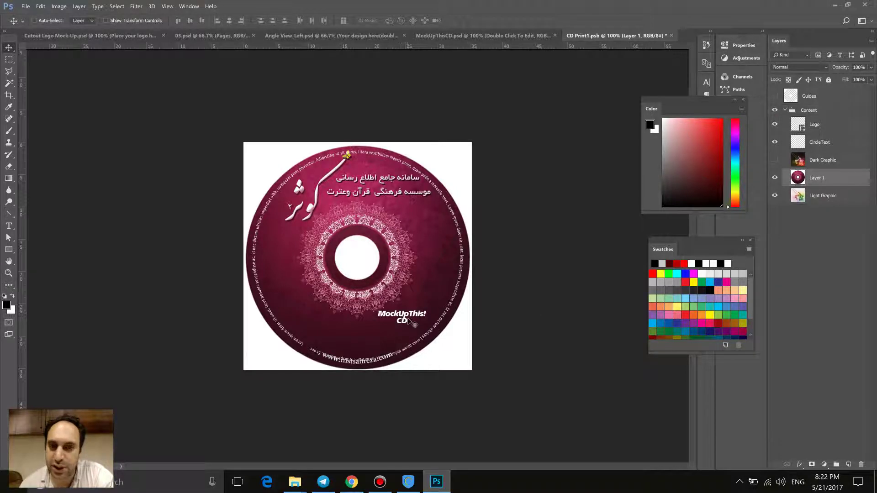
click(774, 126)
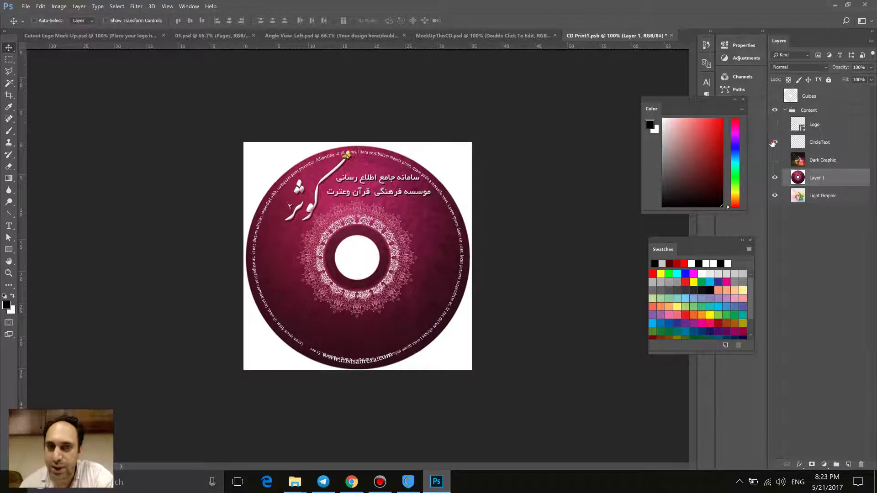
click(773, 143)
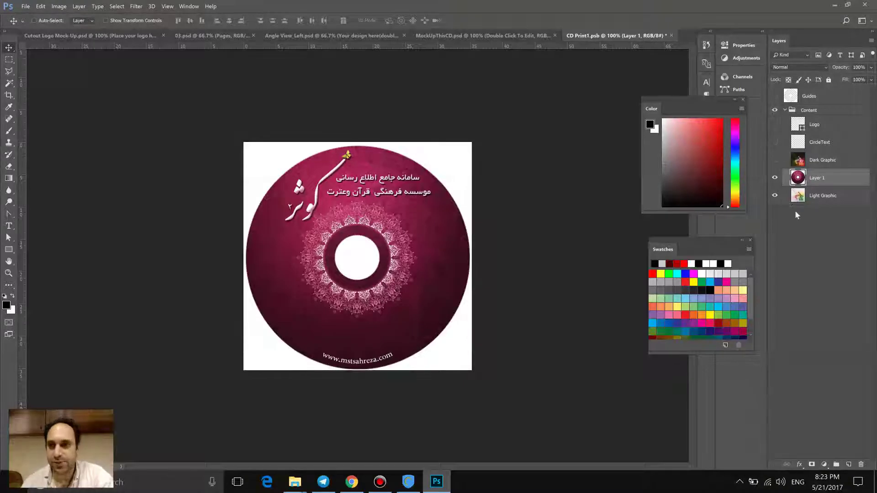
click(672, 36)
click(394, 183)
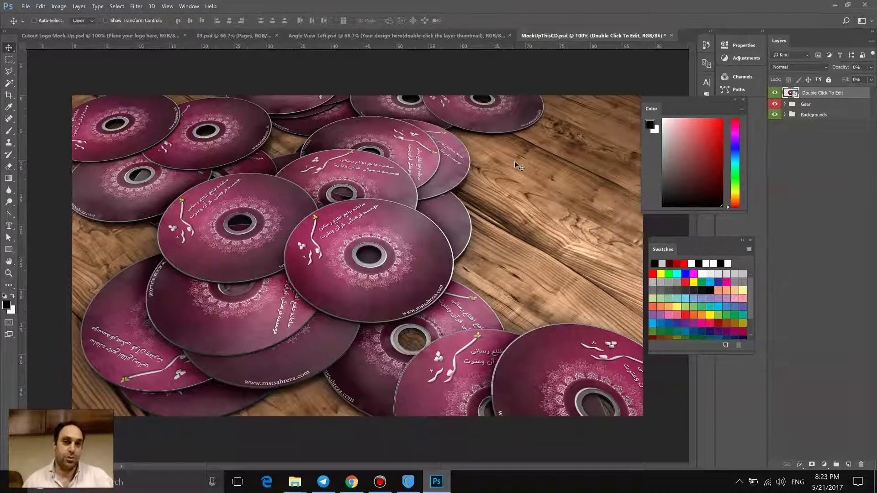
Step: Bring up the Angle View_Left.psd phone mockup, and in Chrome search Google Images for "نسخه وب سایت روی گوشی"
click(385, 35)
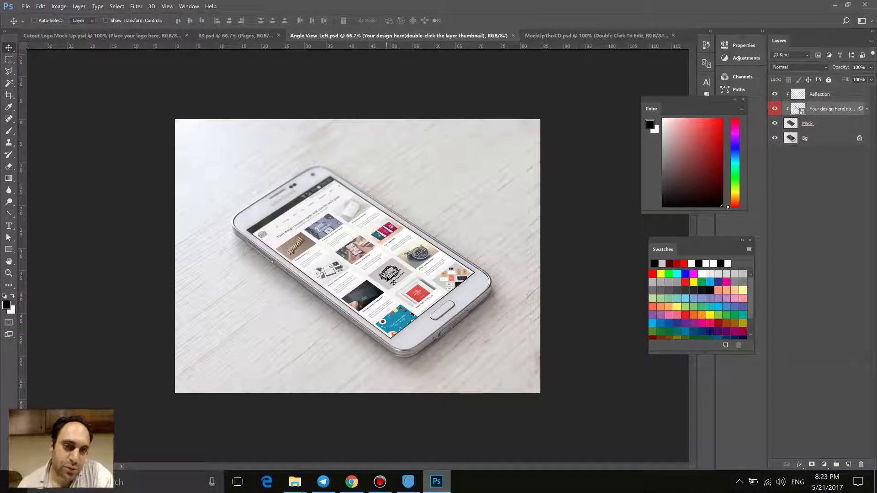
click(353, 482)
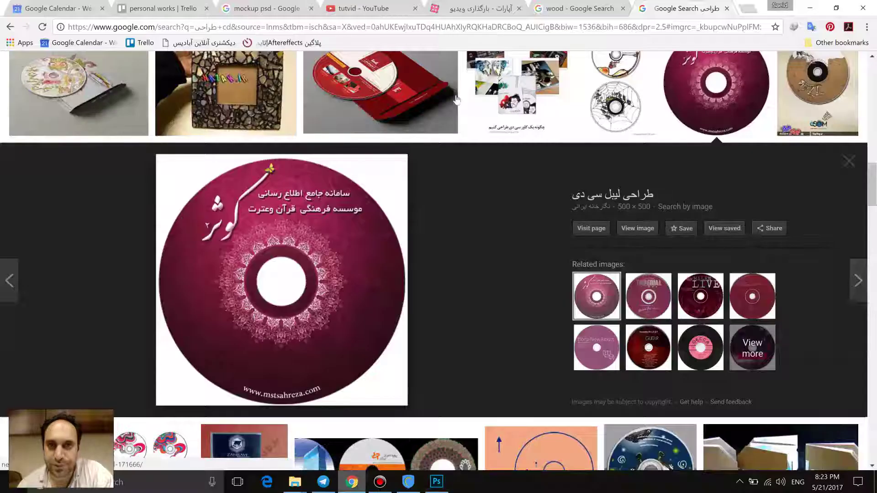
click(476, 29)
text(ks)
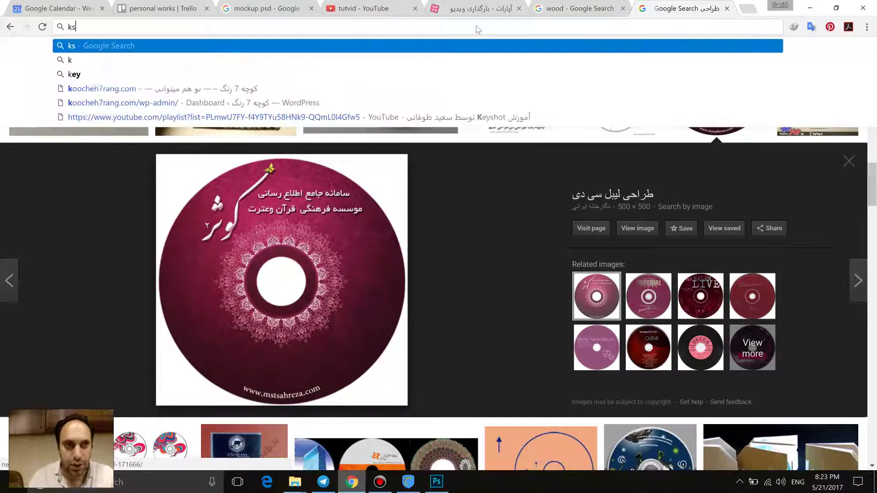
key(BackSpace)
key(BackSpace)
key(alt+shift)
text(نسخ)
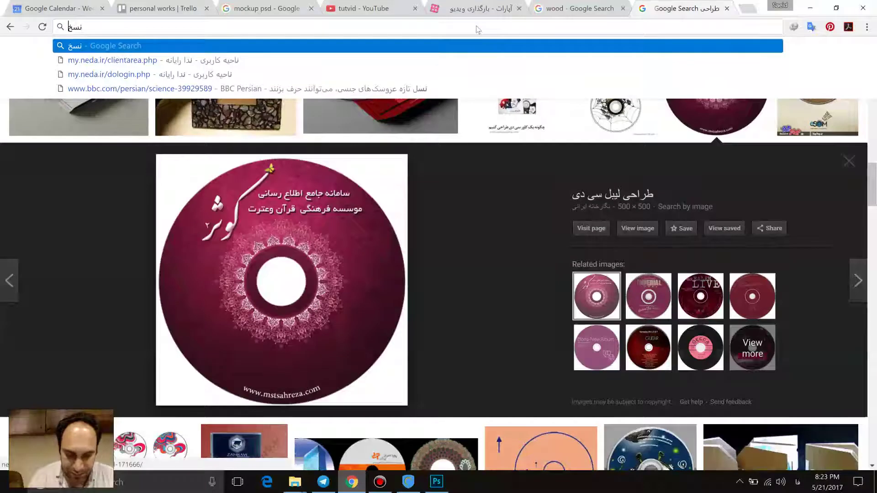
text(ه وب سایت روی)
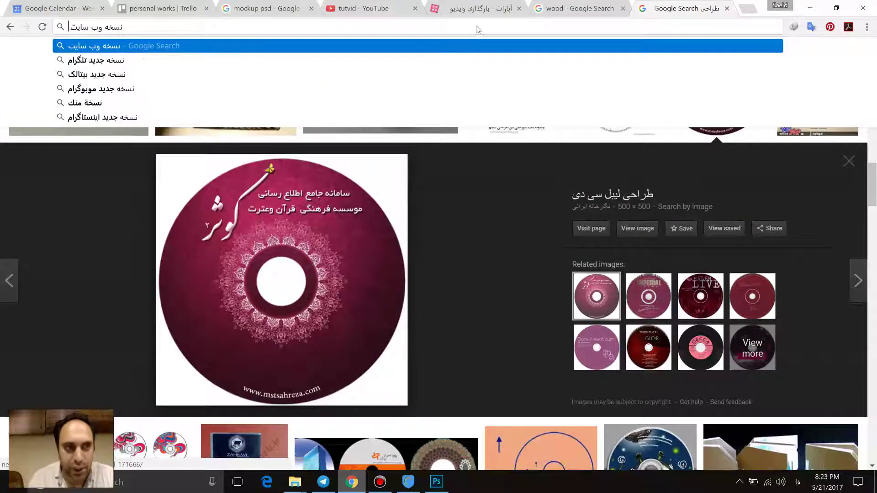
text( گوشی)
key(Return)
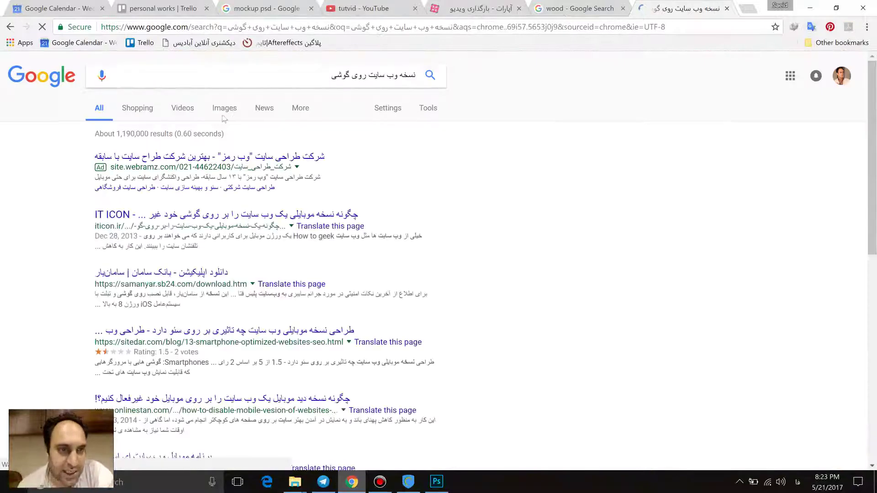
click(233, 112)
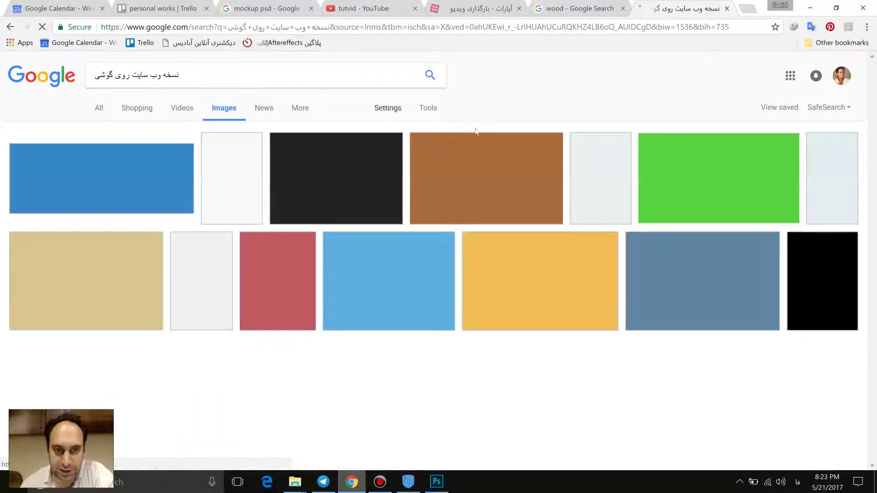
Step: Look through the image results for a phone screen design and preview the three-panel navigation app screenshot
scroll(525, 105, down, 2)
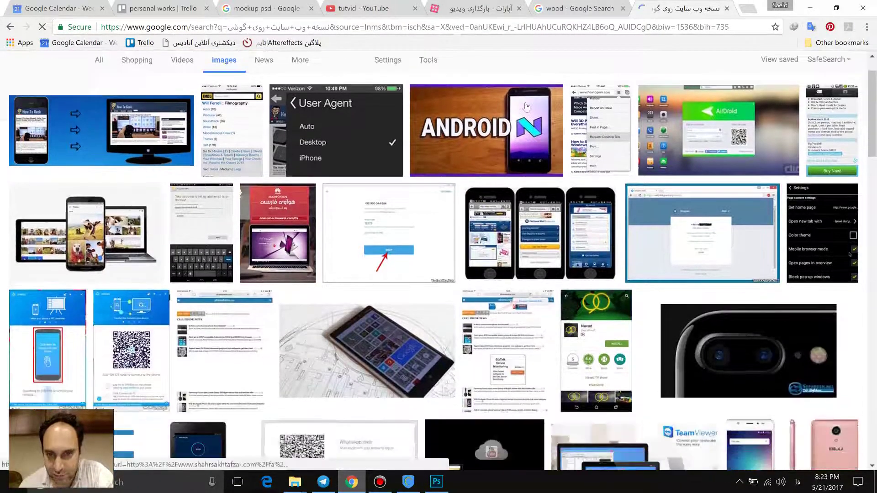
scroll(527, 107, down, 2)
scroll(526, 107, down, 6)
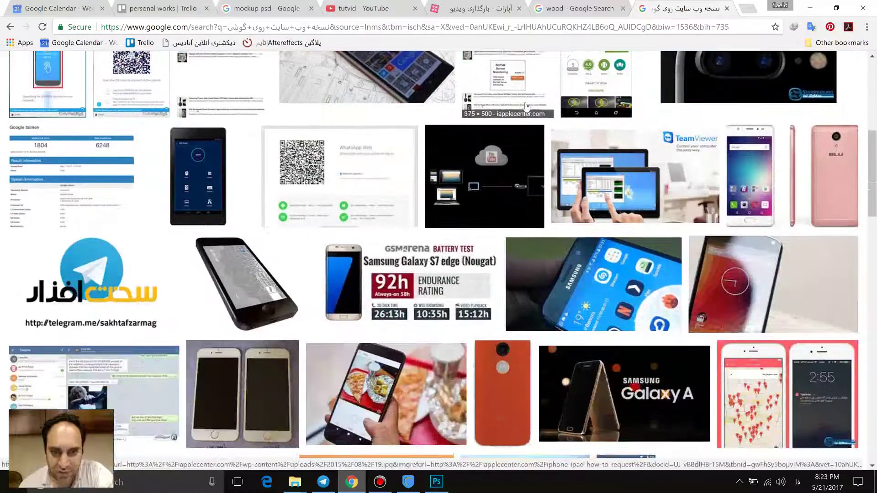
scroll(526, 107, down, 3)
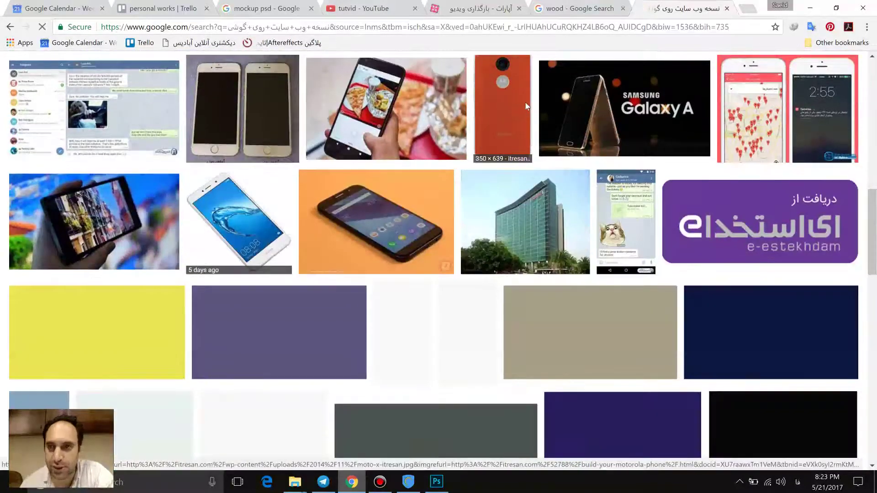
scroll(526, 106, down, 3)
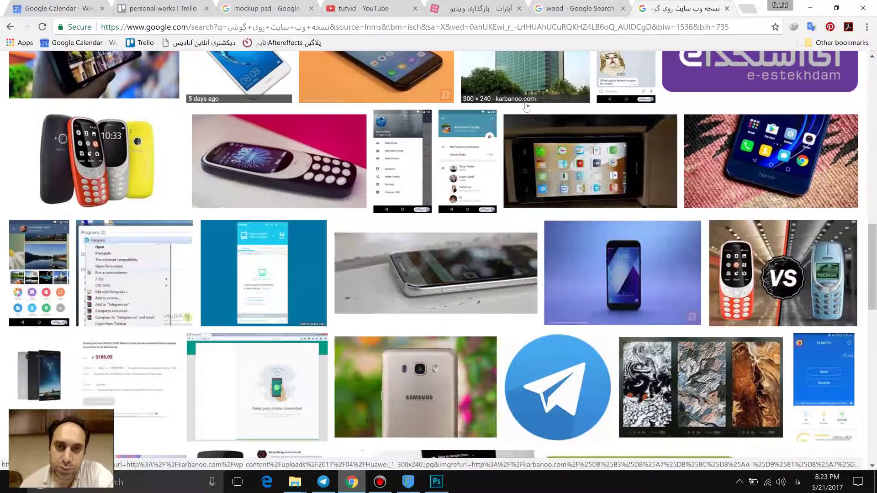
scroll(526, 107, down, 10)
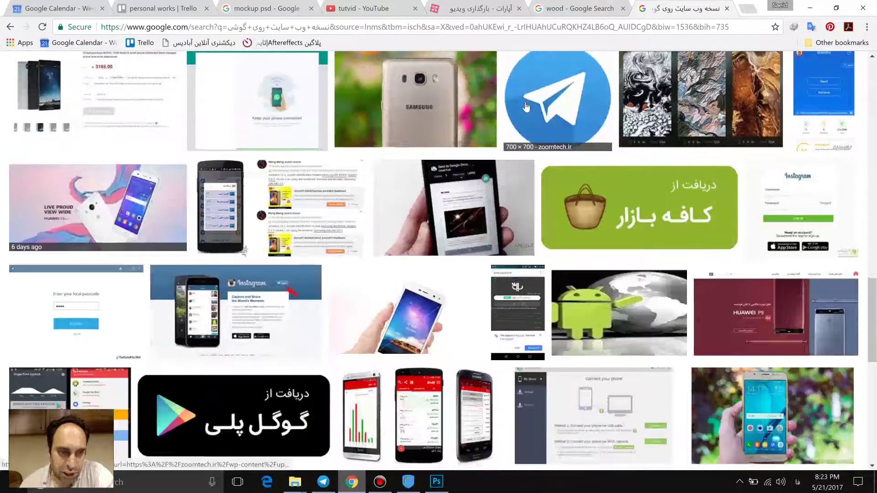
scroll(527, 107, down, 4)
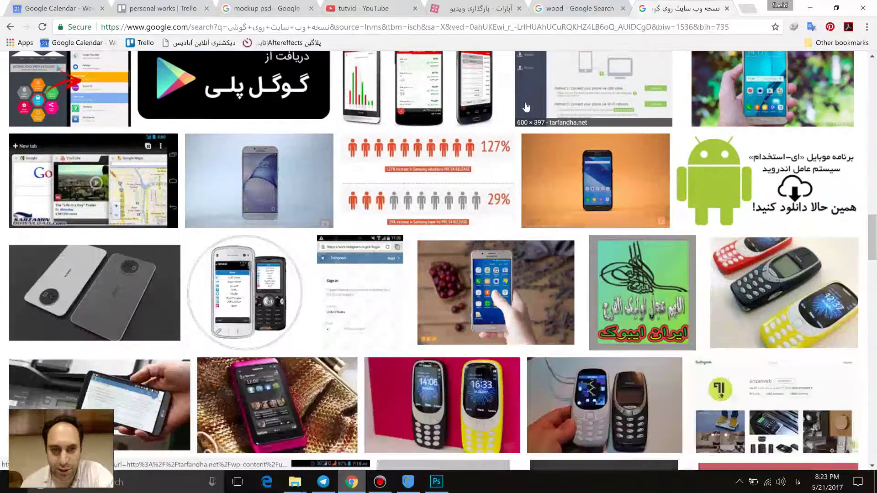
scroll(527, 107, down, 3)
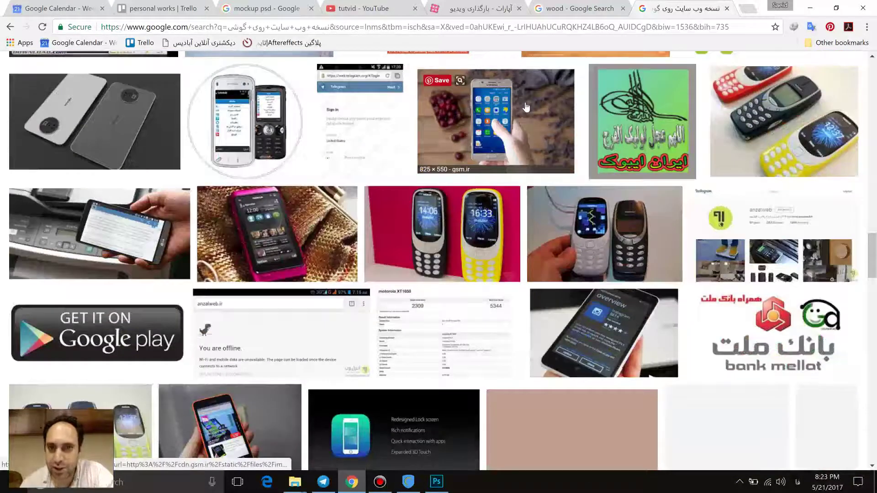
scroll(526, 107, down, 5)
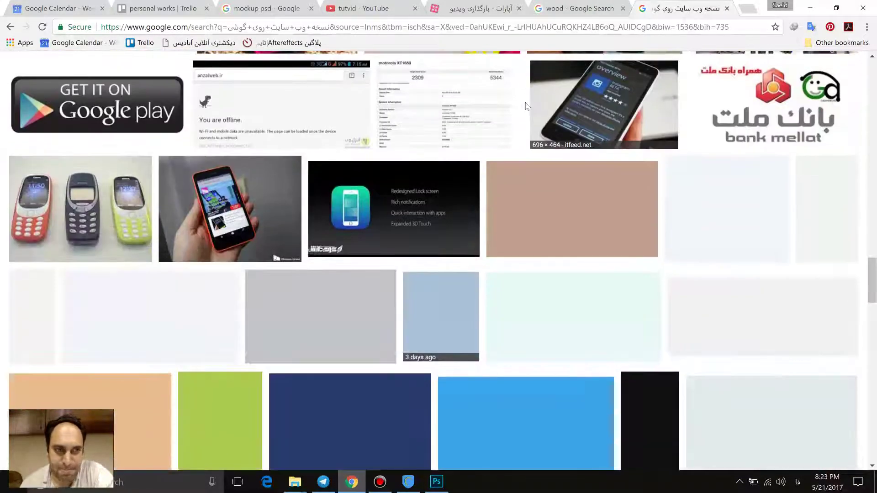
drag(872, 269, 873, 359)
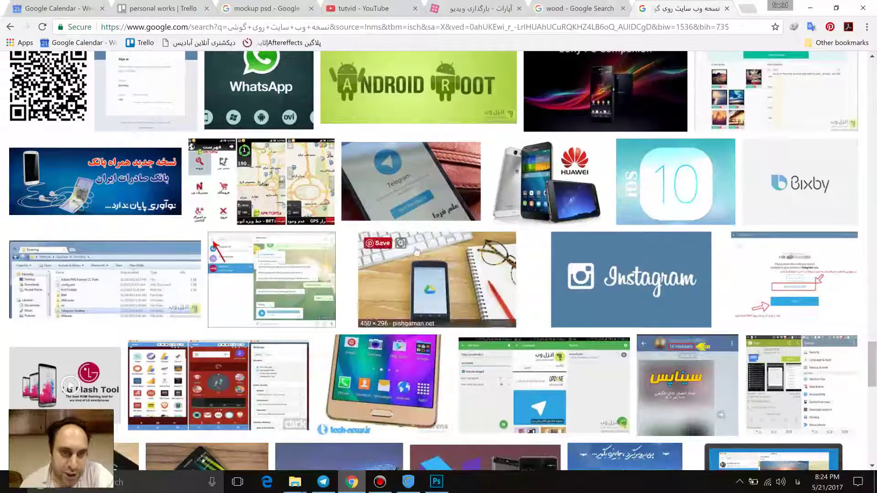
click(279, 195)
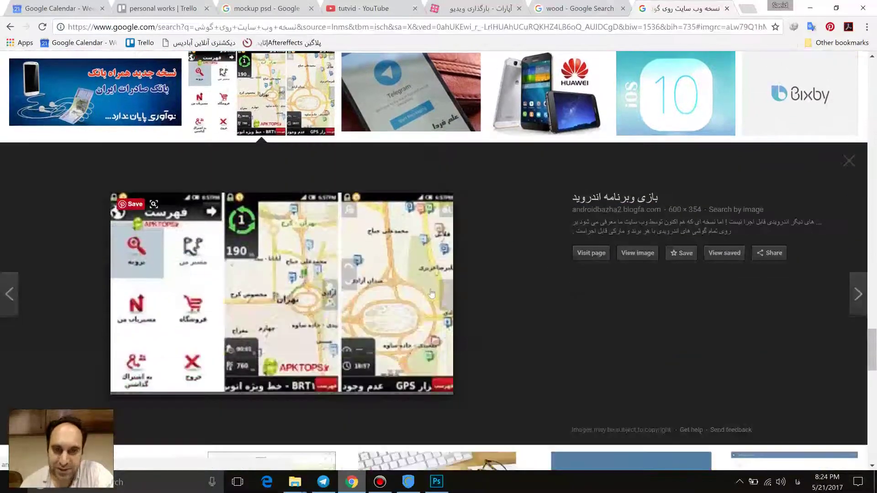
Step: Copy the previewed navigation app image and paste it into the "Your design here" smart object of the phone mockup in Photoshop
right_click(411, 240)
click(441, 353)
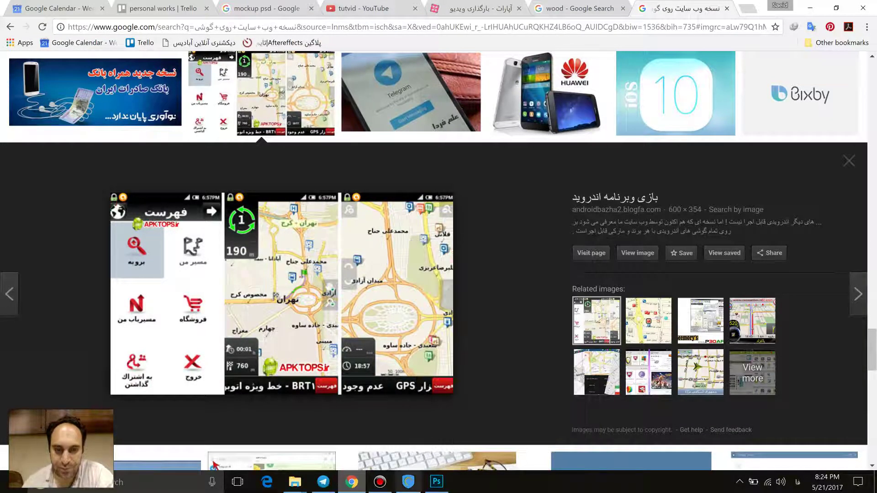
click(436, 481)
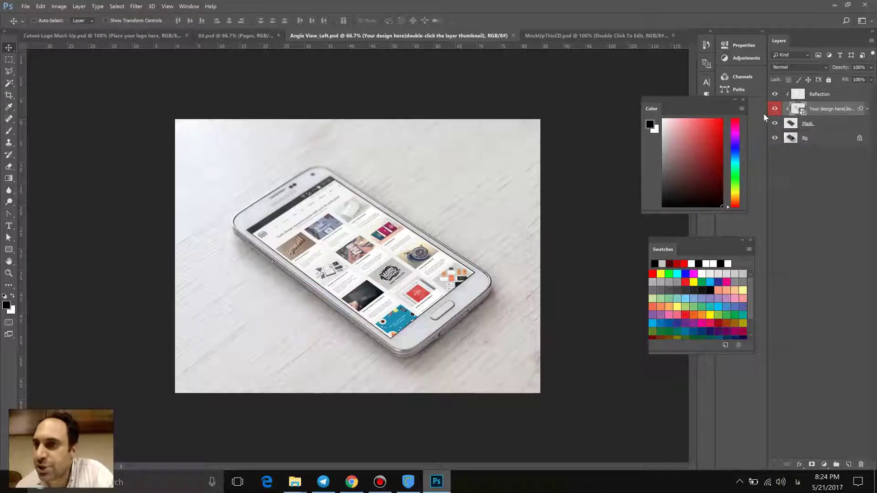
double_click(798, 110)
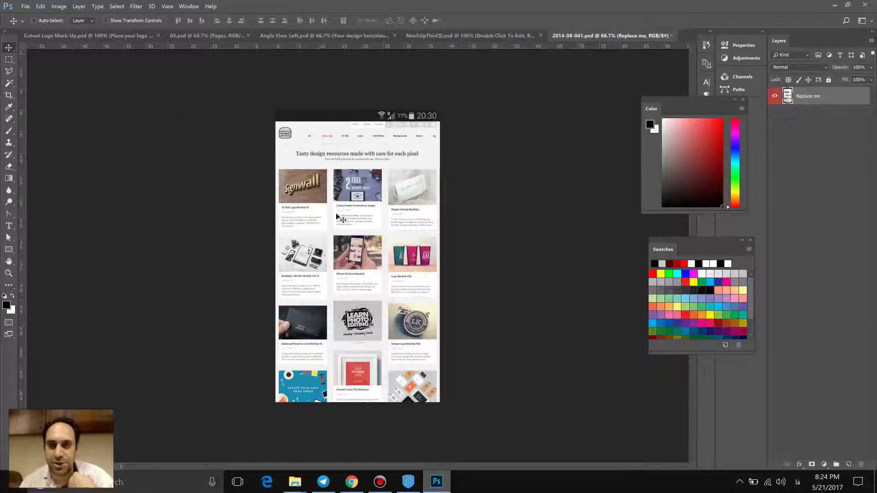
key(ctrl+v)
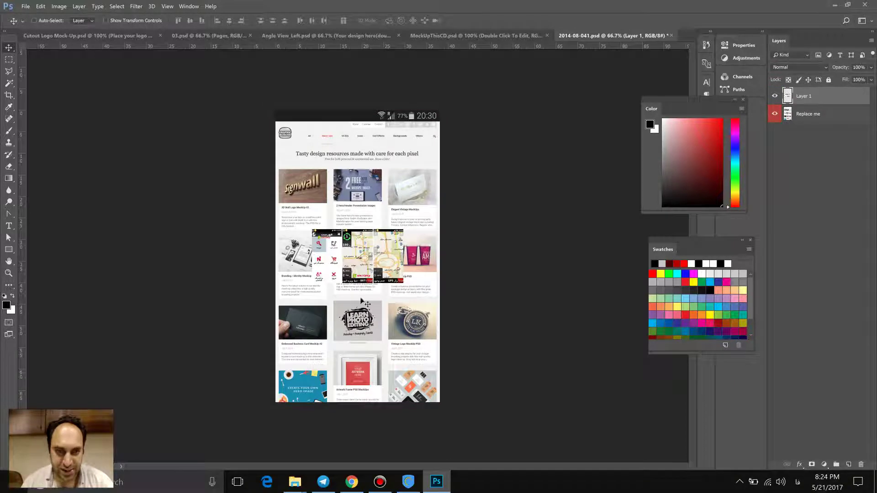
Step: Scale the pasted app image from its centre to about 545% so it fills the canvas height, and close the smart object with changes saved
key(ctrl+t)
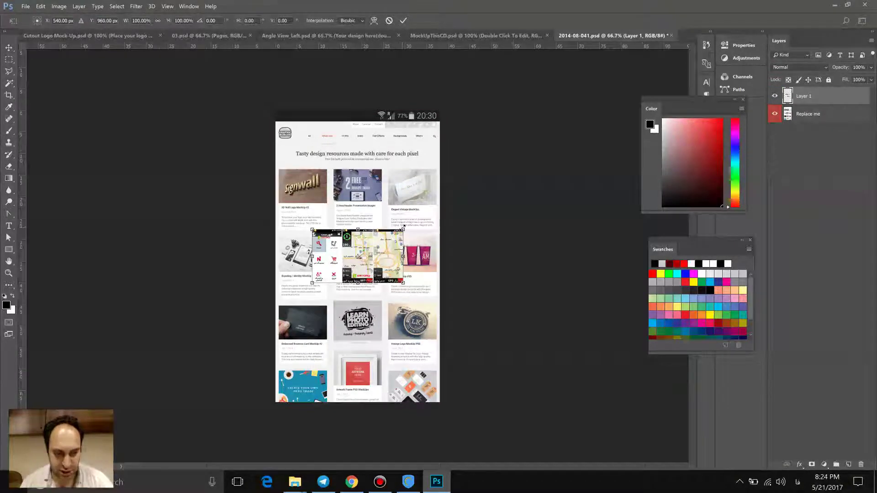
drag(403, 228, 582, 67)
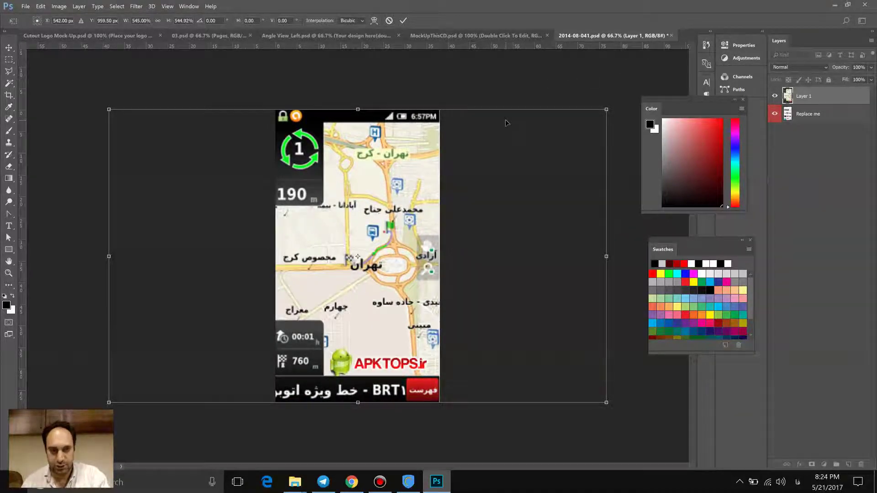
key(Return)
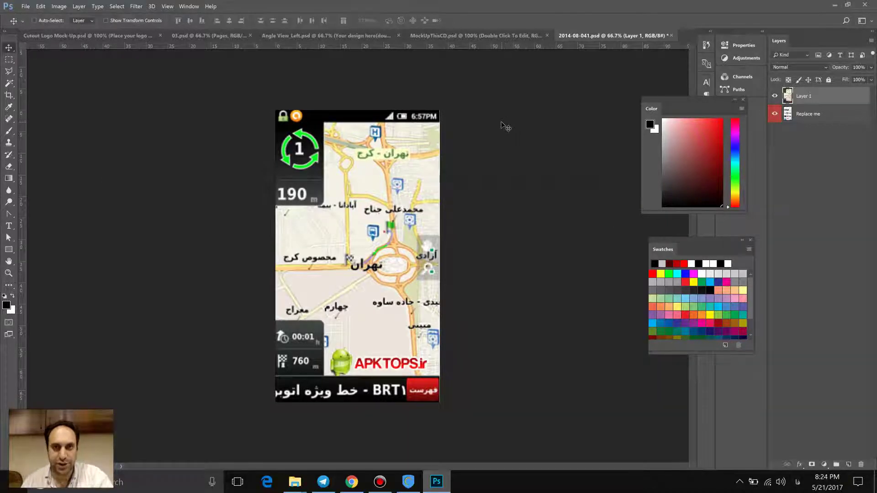
key(ctrl+w)
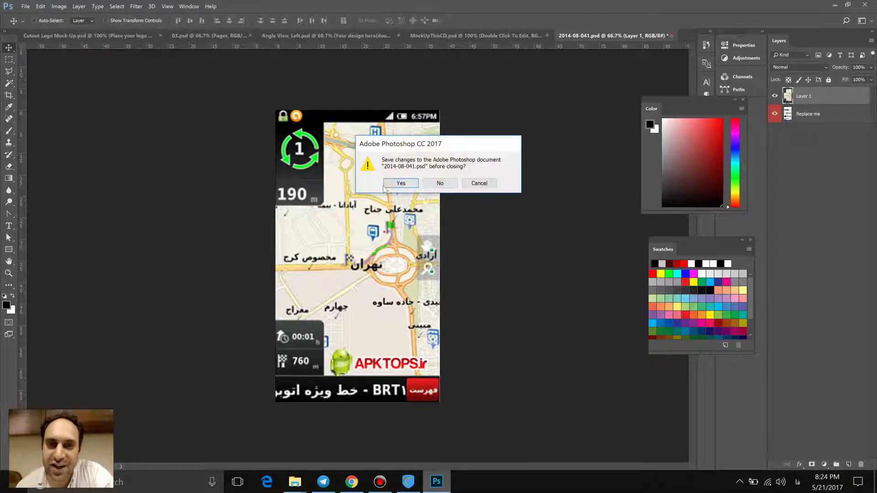
click(388, 182)
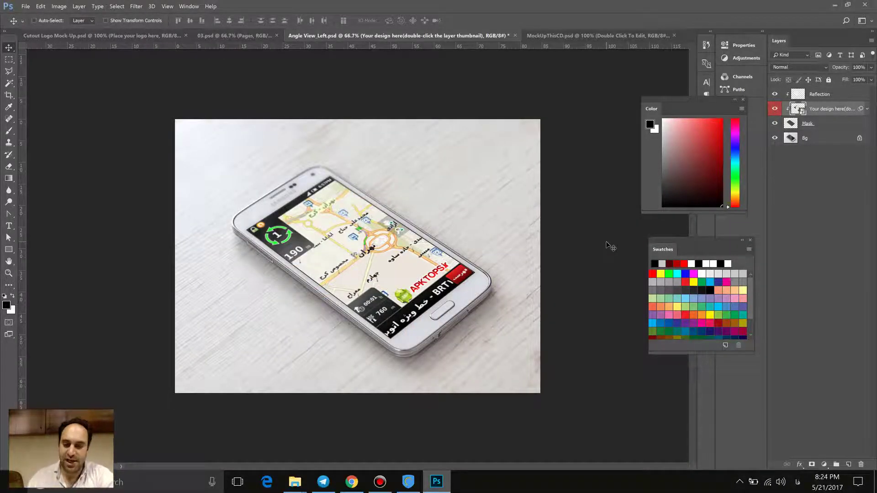
scroll(608, 246, up, 3)
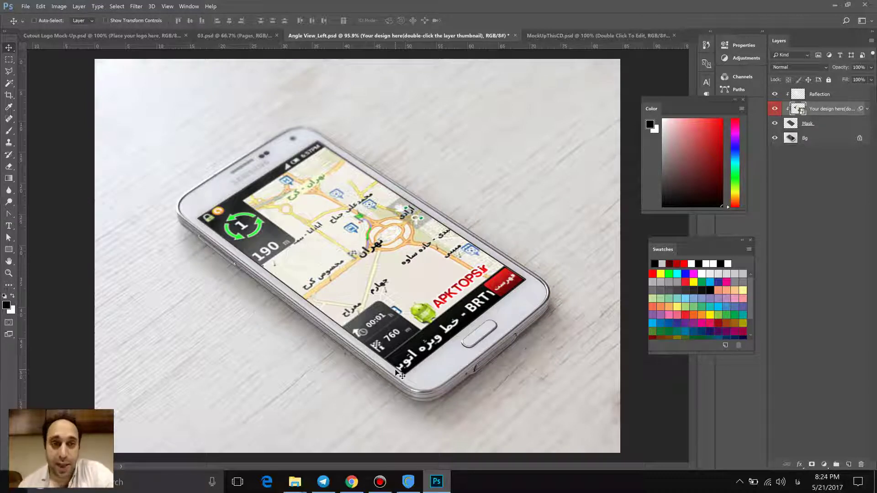
Step: Bring up the 03.psd book mockup, and in Chrome search Google Images for "طرح جلد کتاب"
click(257, 35)
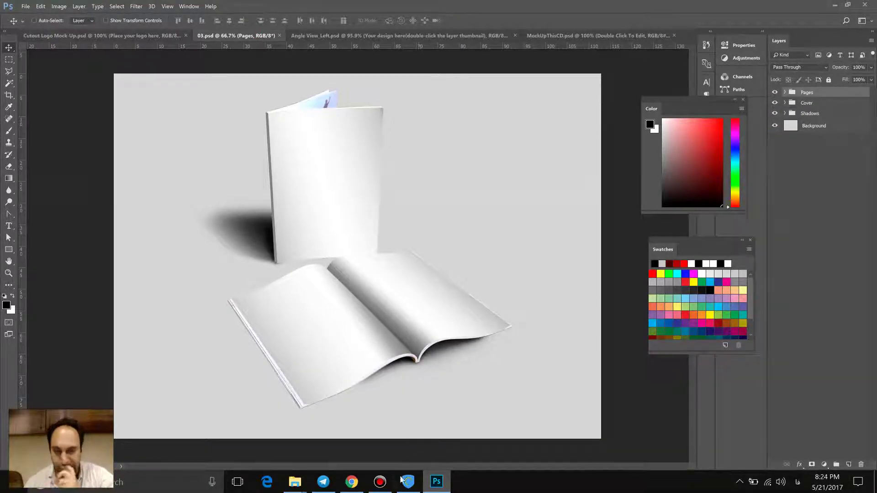
click(351, 482)
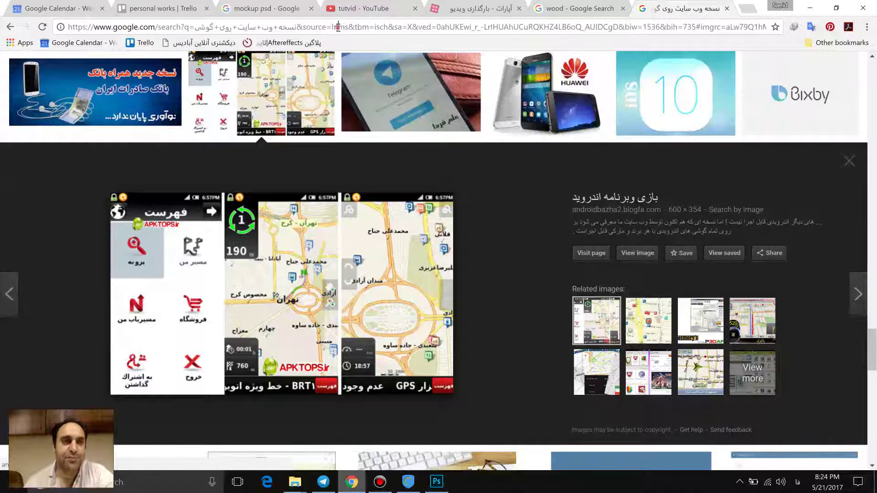
click(338, 27)
text(طر)
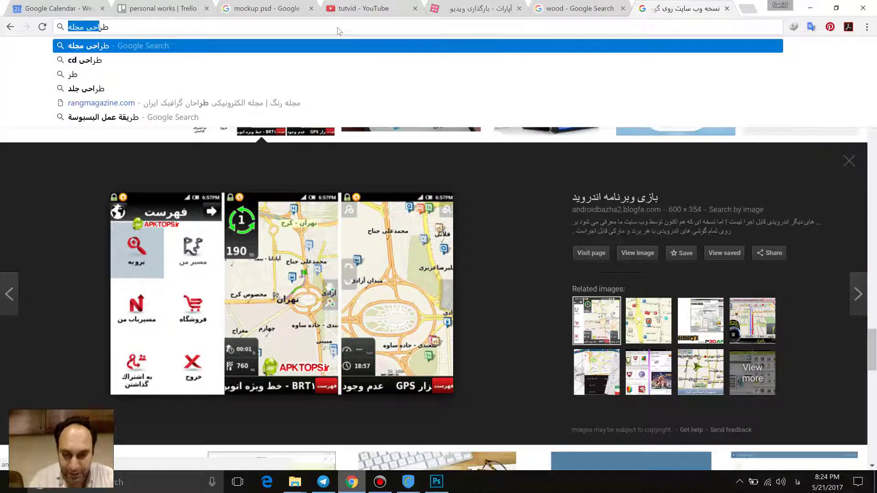
text(ح جلد کتاب)
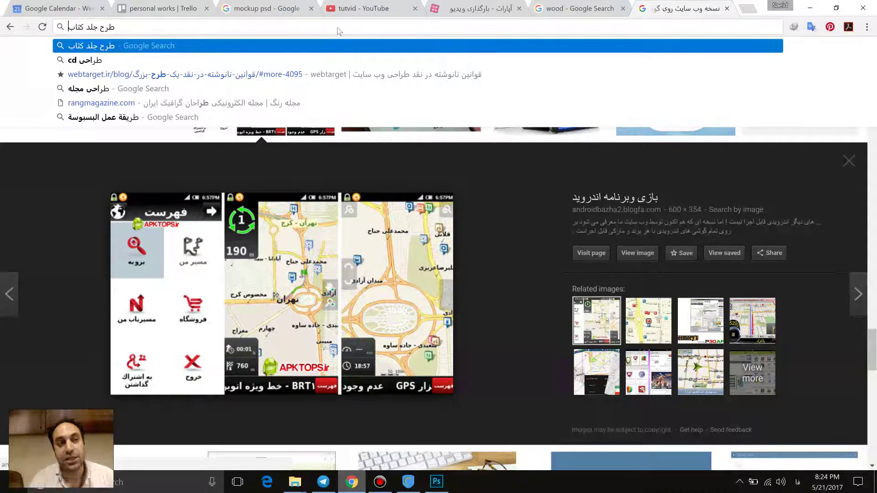
key(Return)
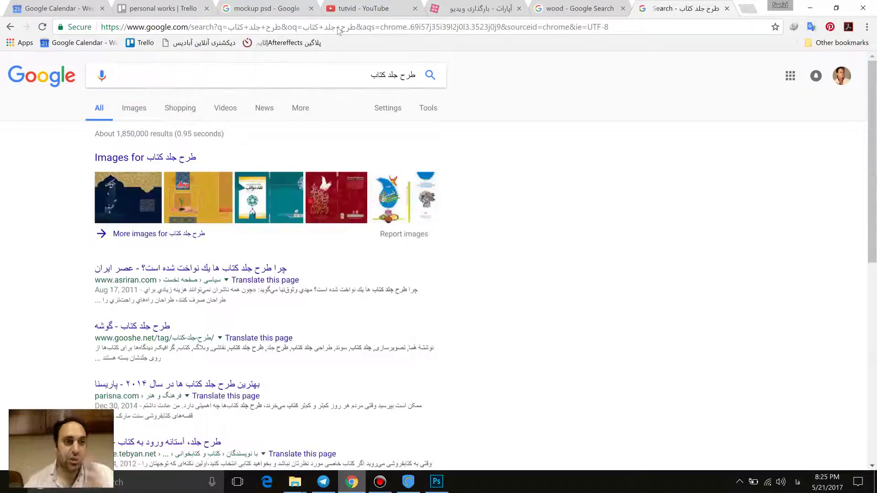
click(133, 108)
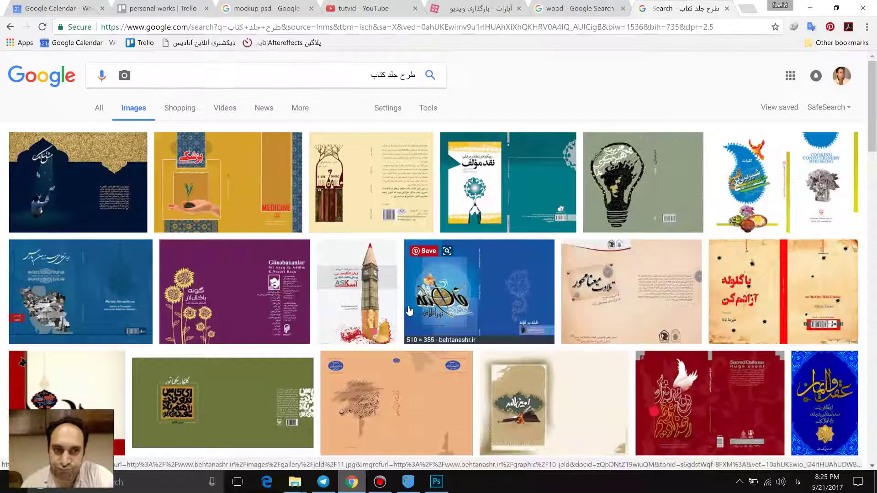
Step: Look through the image results for a book cover design and preview the red Luisito cover with the patterned sofa
scroll(409, 311, down, 3)
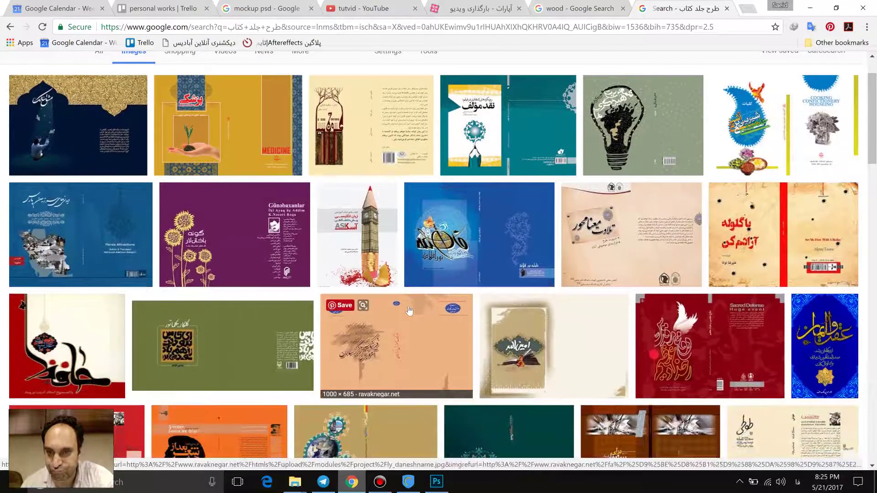
scroll(410, 311, down, 2)
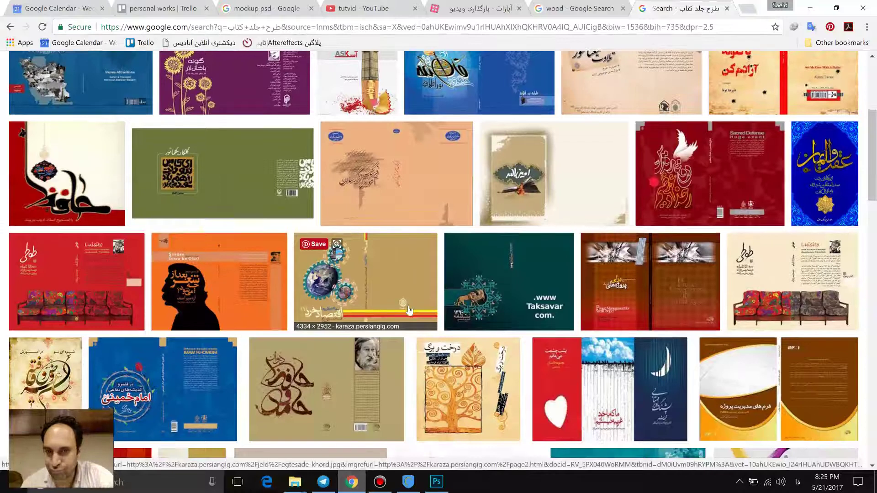
scroll(365, 319, down, 3)
scroll(70, 239, up, 1)
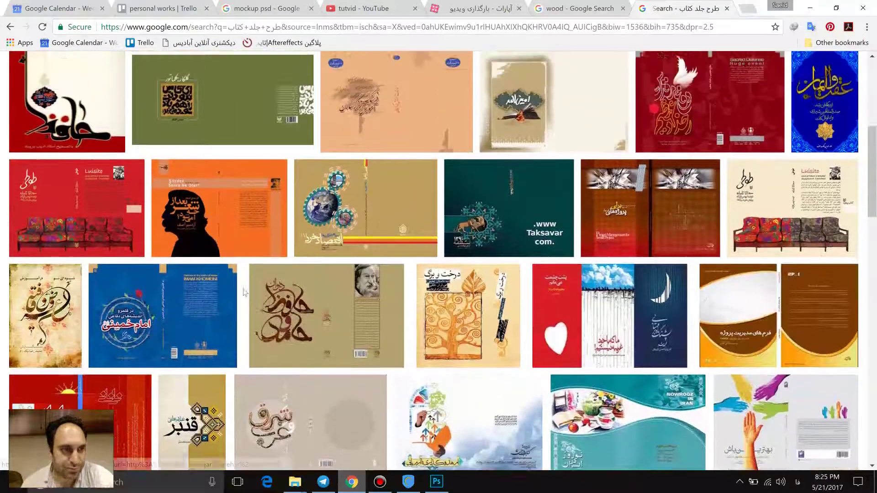
click(70, 238)
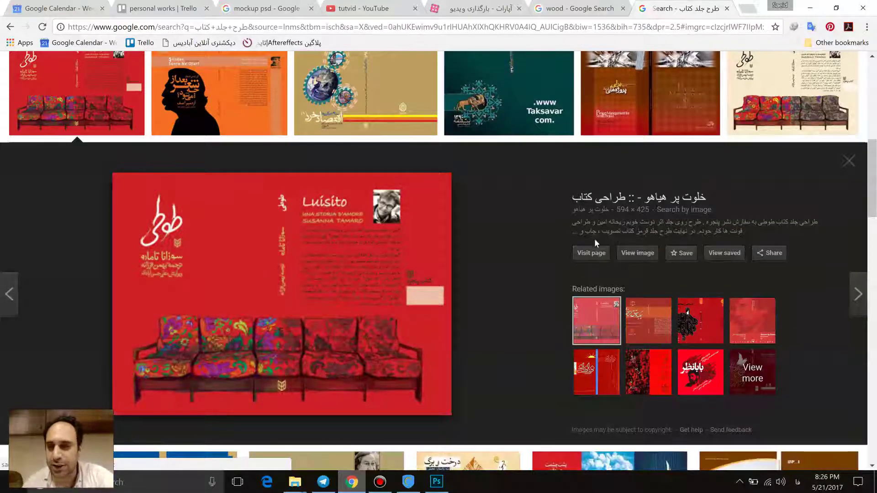
right_click(336, 252)
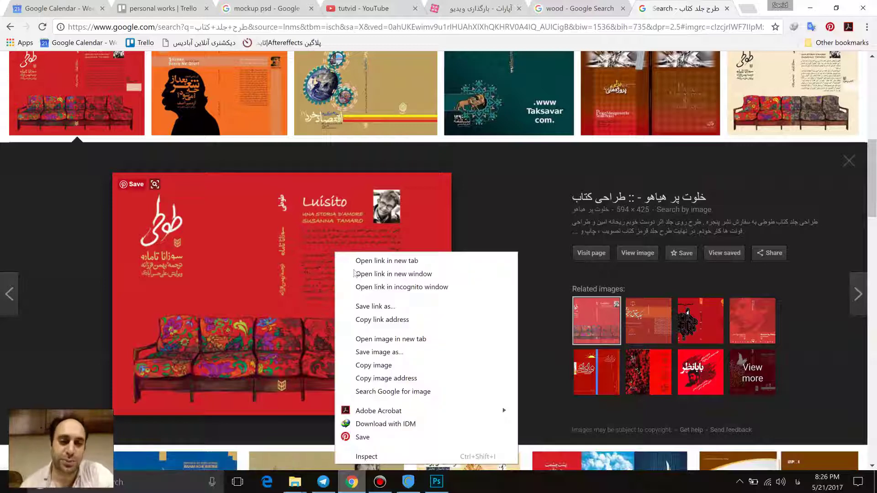
click(364, 351)
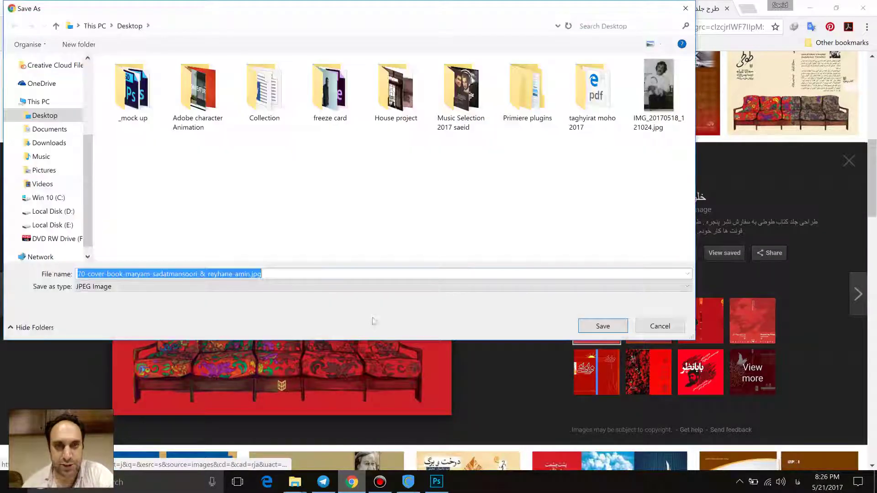
click(603, 326)
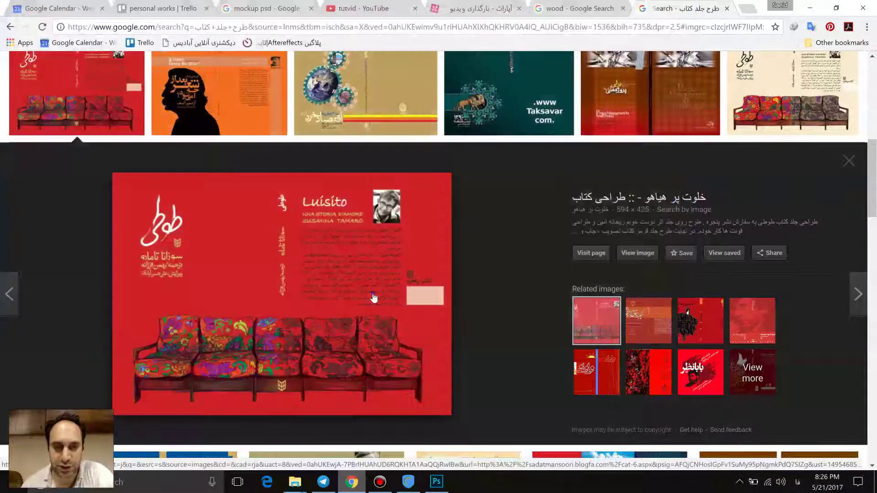
Step: Copy the previewed red book cover image and switch back to the book mockup in Photoshop
right_click(374, 291)
click(414, 194)
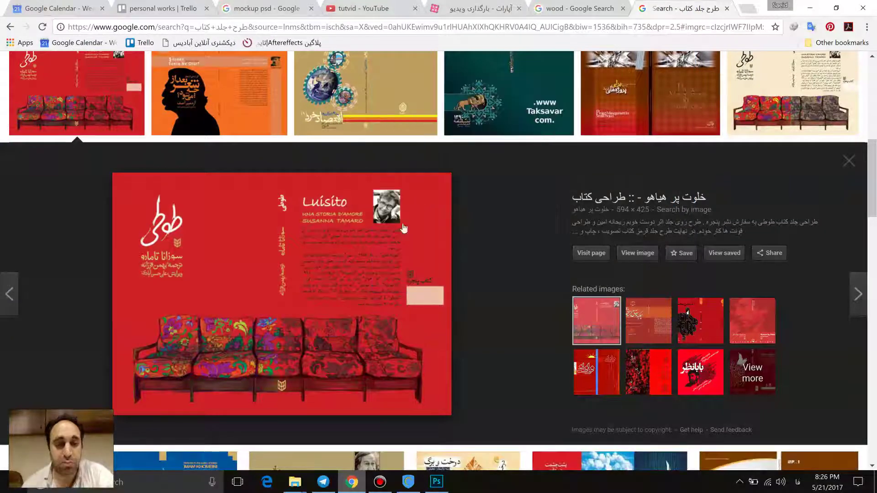
click(428, 489)
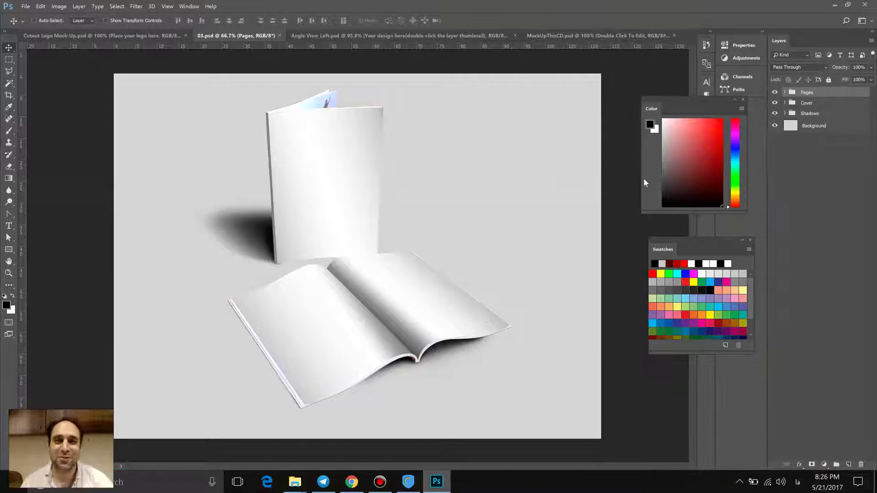
Step: Expand the Shadows, Pages and Cover groups, open the Cover layer's smart object and paste the copied book cover image into it
click(785, 113)
click(795, 102)
click(784, 92)
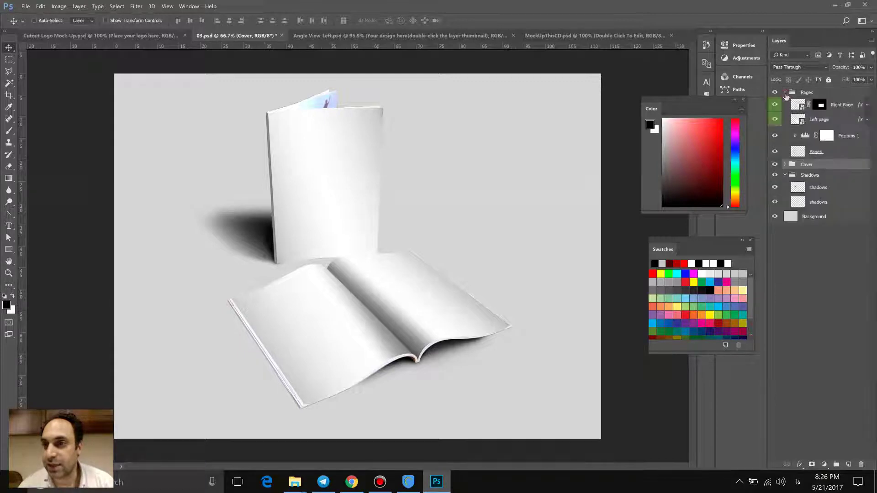
click(785, 164)
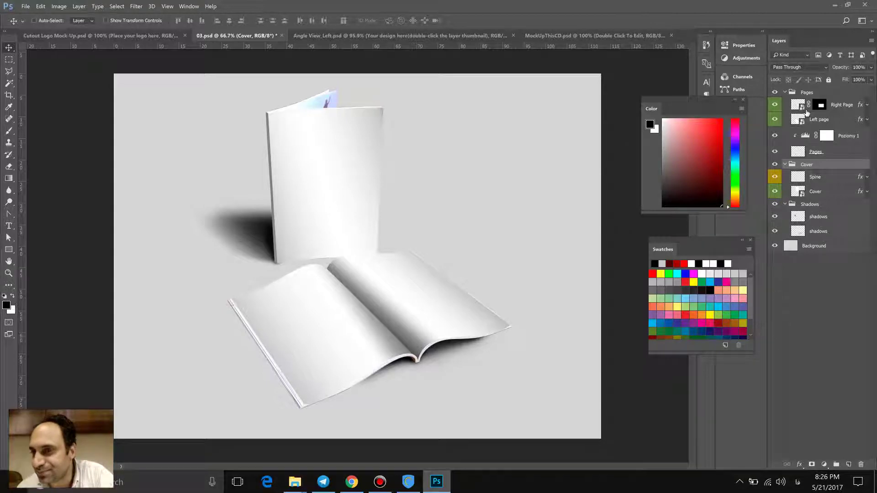
double_click(798, 193)
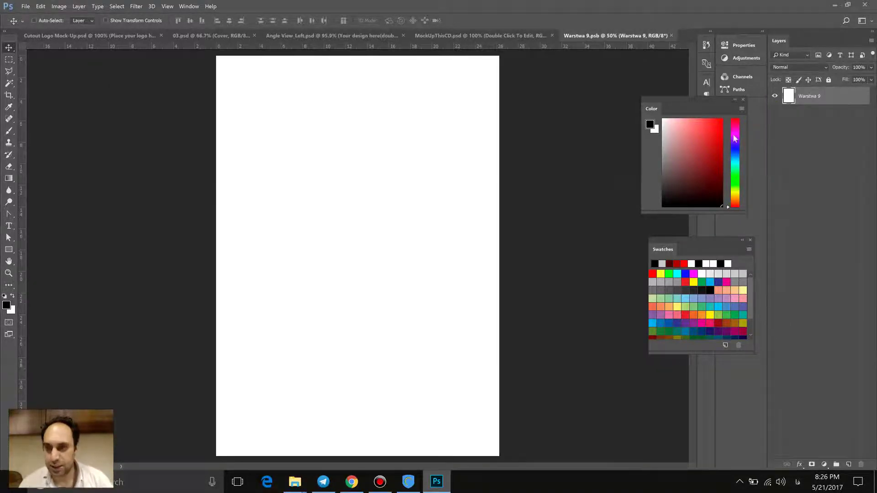
key(ctrl+v)
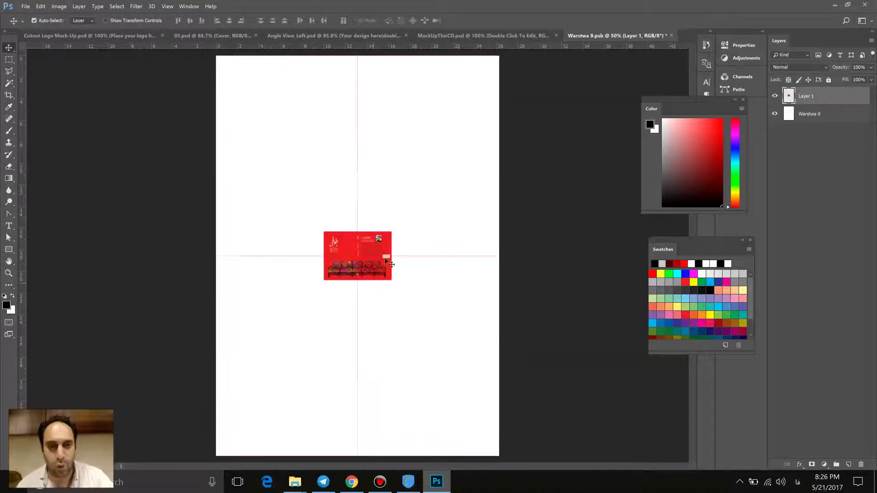
Step: Scale the pasted cover to about 828% and align its front half to fill the canvas, saving and closing the Warstwa 9.psb smart object
key(ctrl+t)
drag(391, 231, 564, 111)
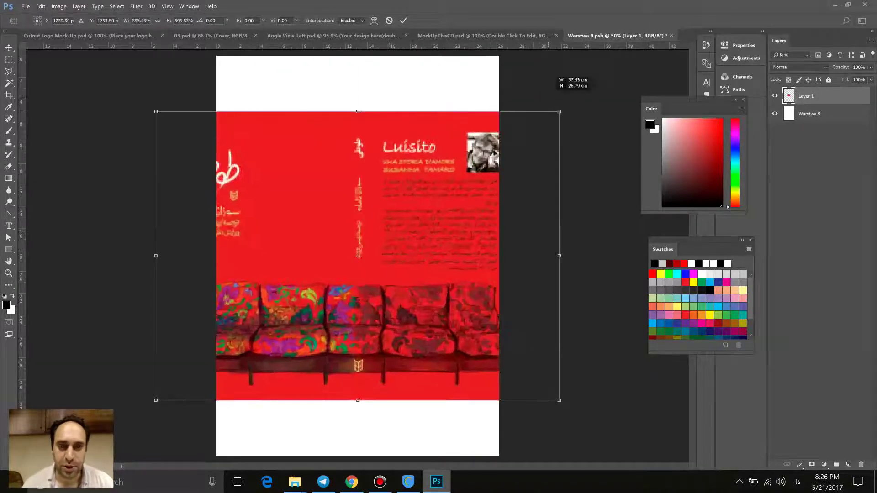
drag(389, 192, 450, 135)
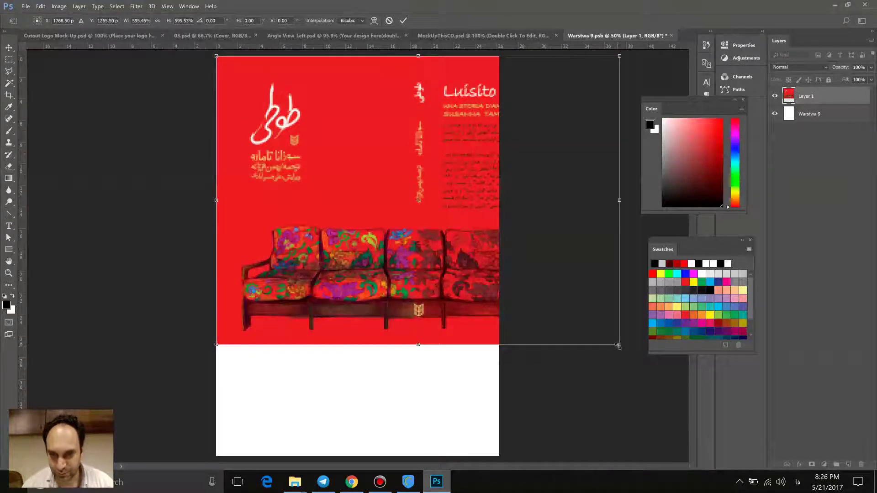
drag(619, 345, 750, 491)
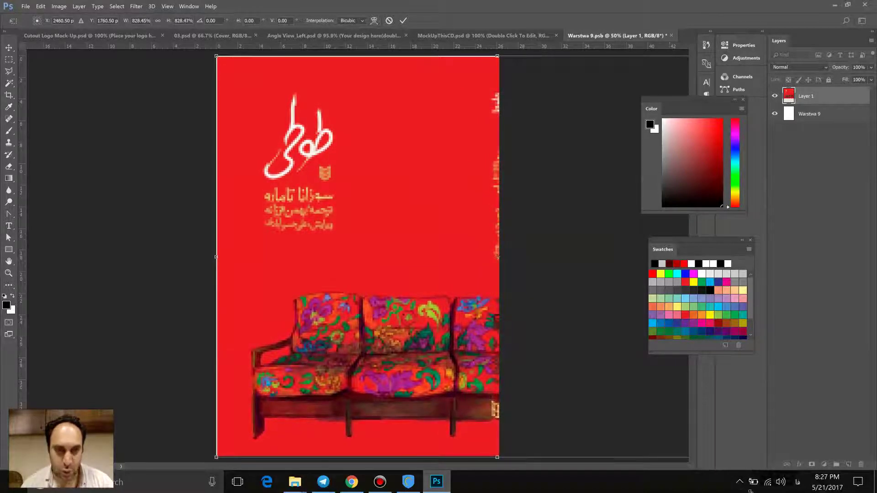
key(Up)
key(Up)
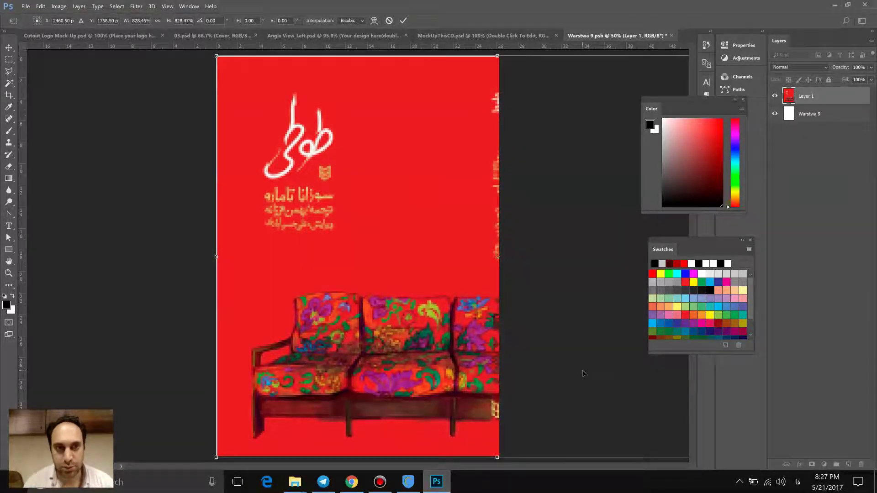
key(Return)
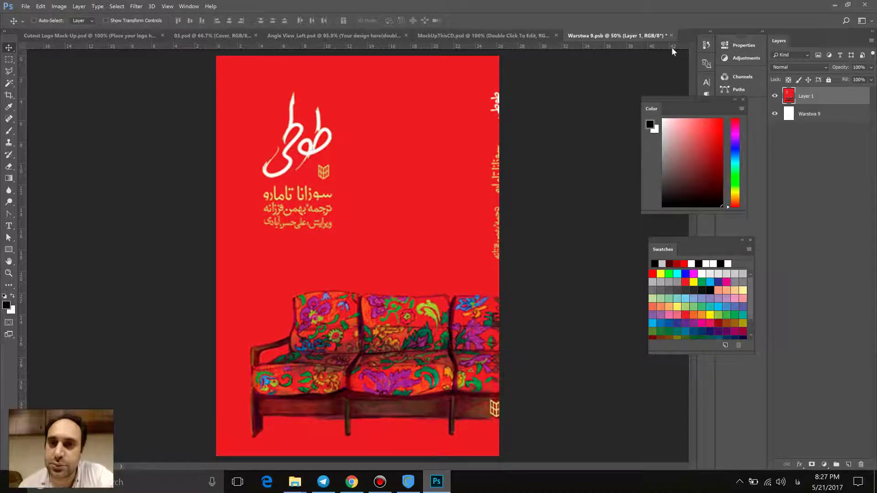
click(672, 36)
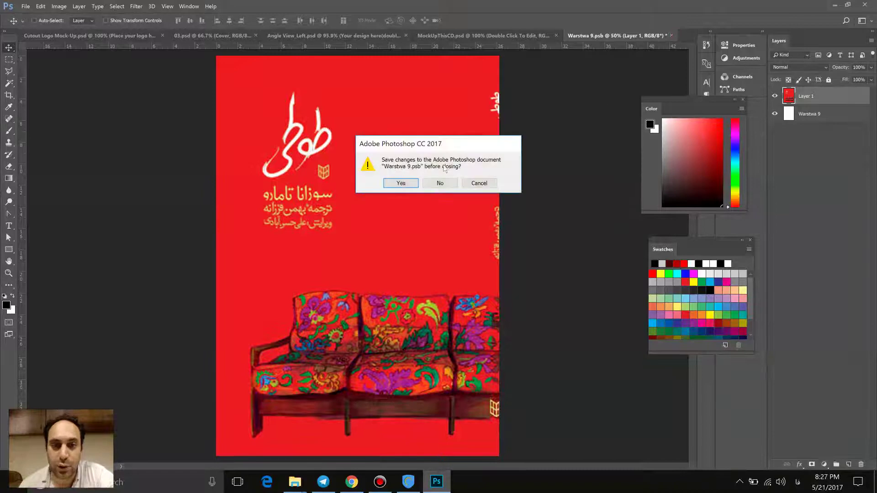
click(400, 183)
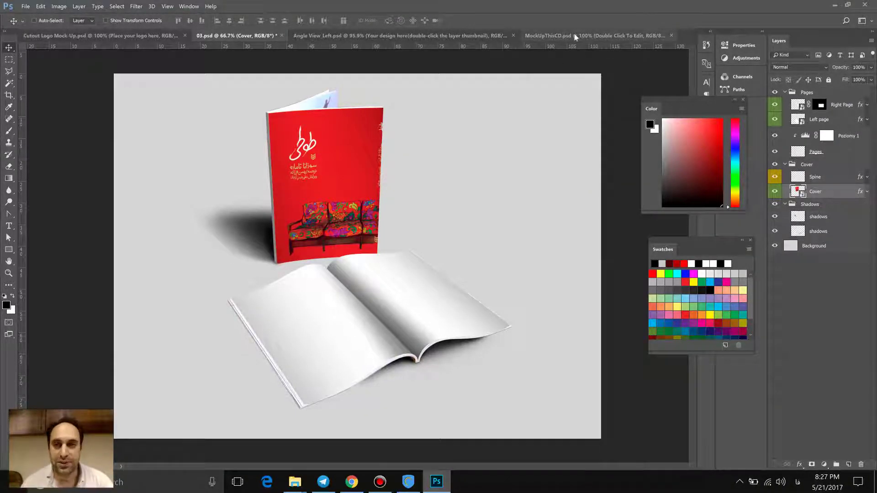
Step: Reopen the Cover layer's smart object, hide Layer 1 and paste the copied book cover image again
double_click(800, 192)
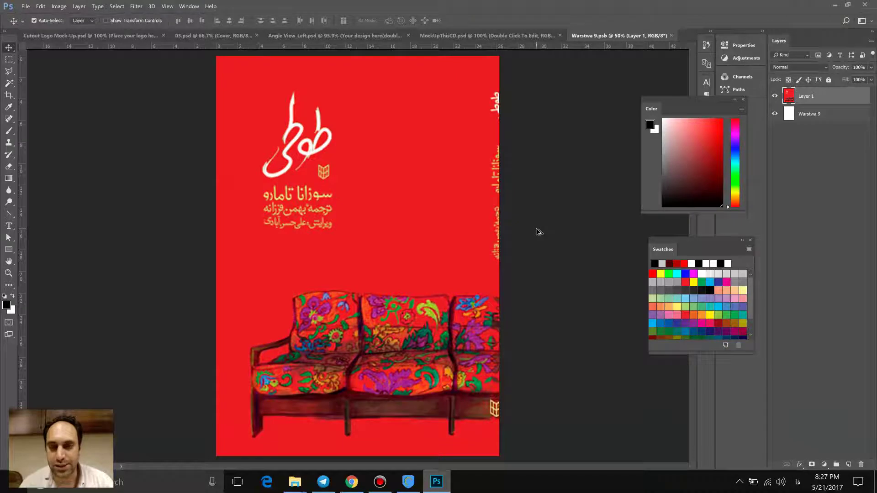
click(9, 59)
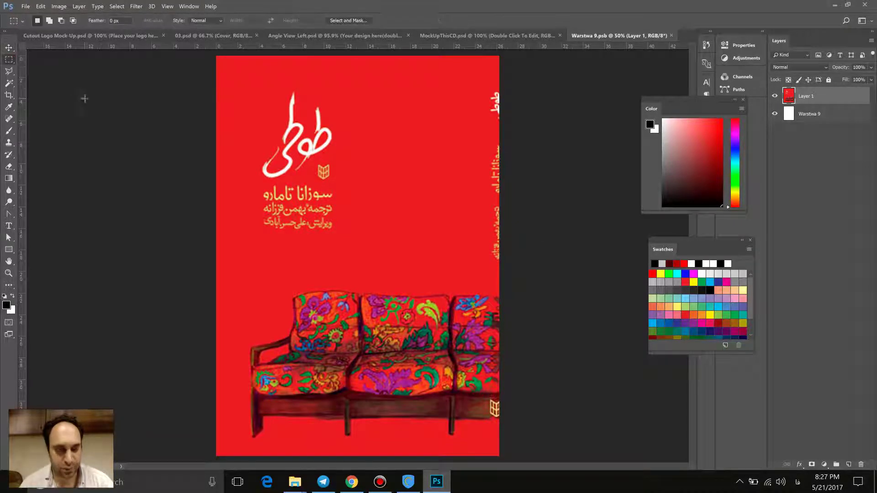
click(41, 6)
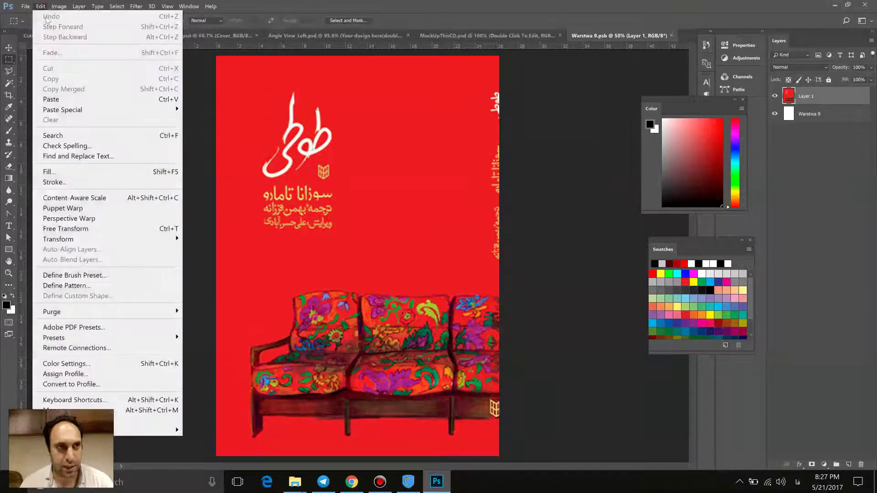
click(600, 177)
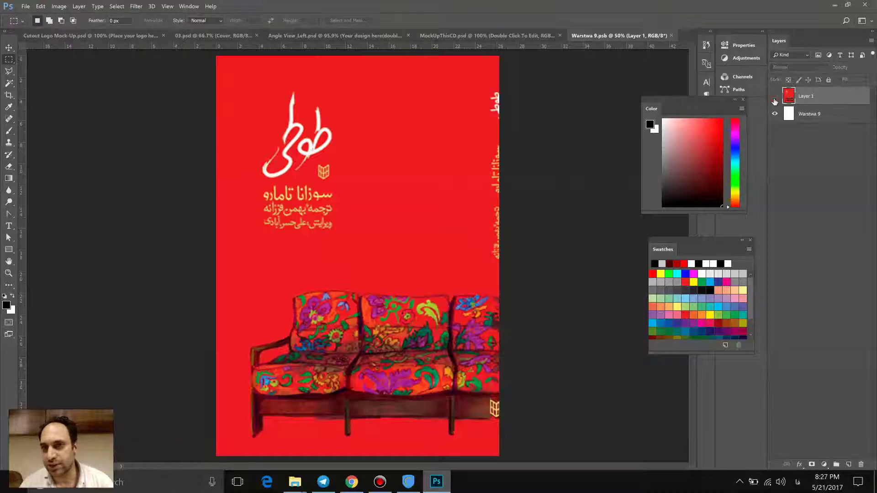
click(775, 96)
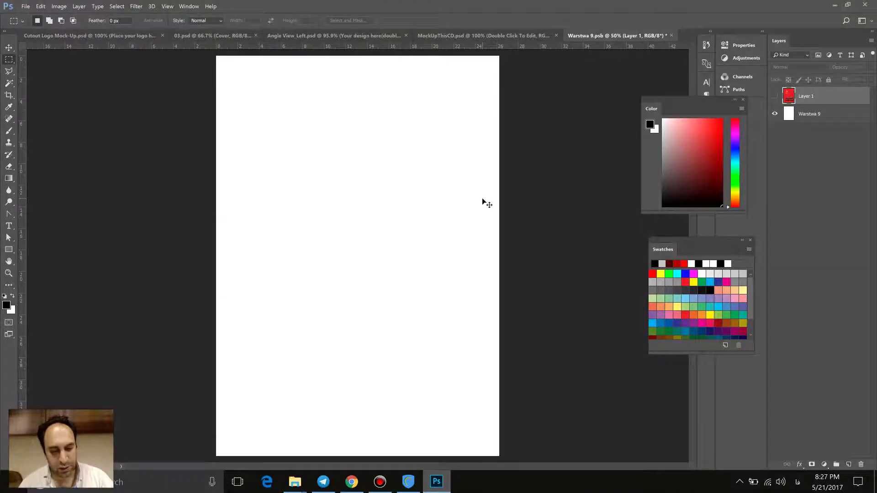
key(ctrl+v)
key(v)
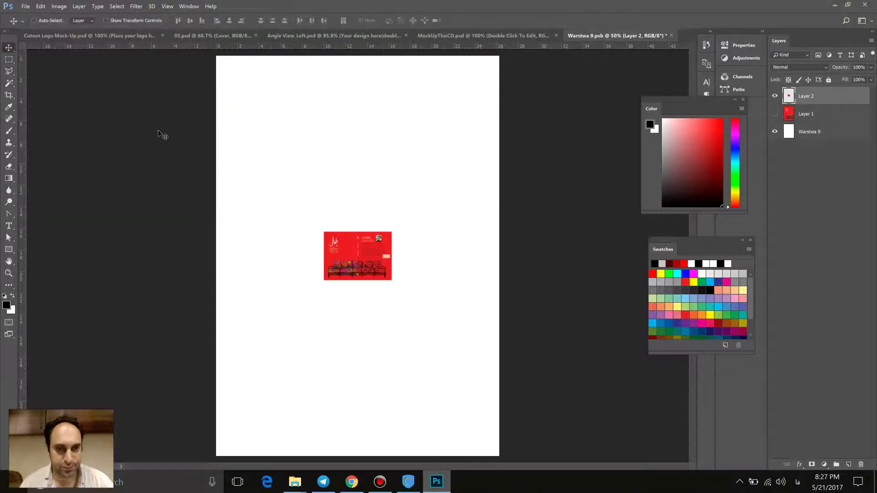
Step: Align the pasted cover to the canvas's top-right corner, enlarge it until its back half fills the canvas, and save and close the smart object
drag(329, 254, 433, 69)
key(ctrl+t)
drag(433, 103, 426, 107)
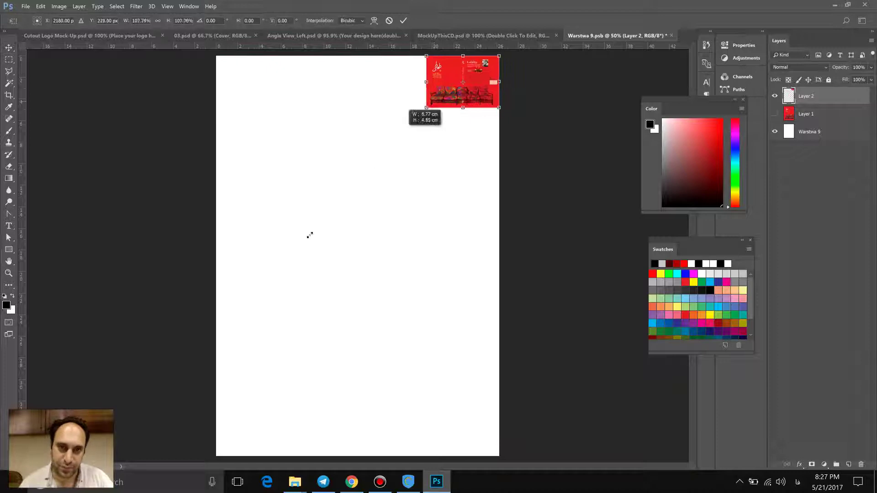
drag(310, 234, 1, 490)
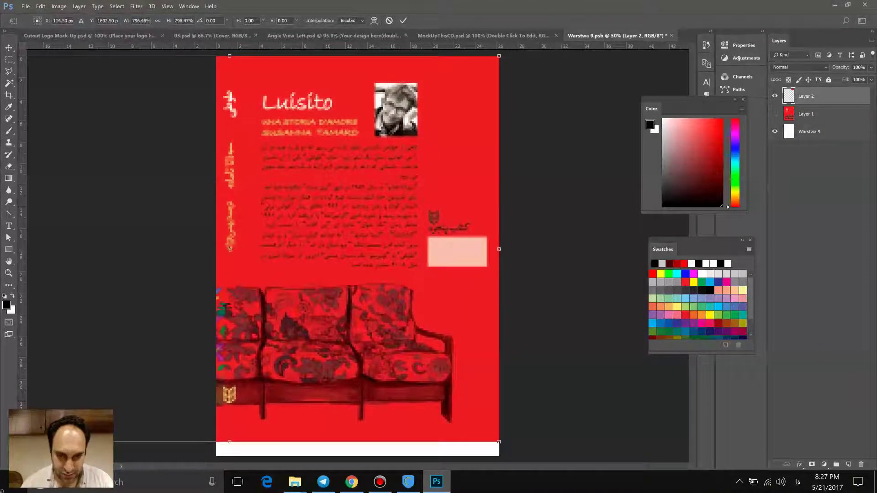
key(ctrl+minus)
key(ctrl+minus)
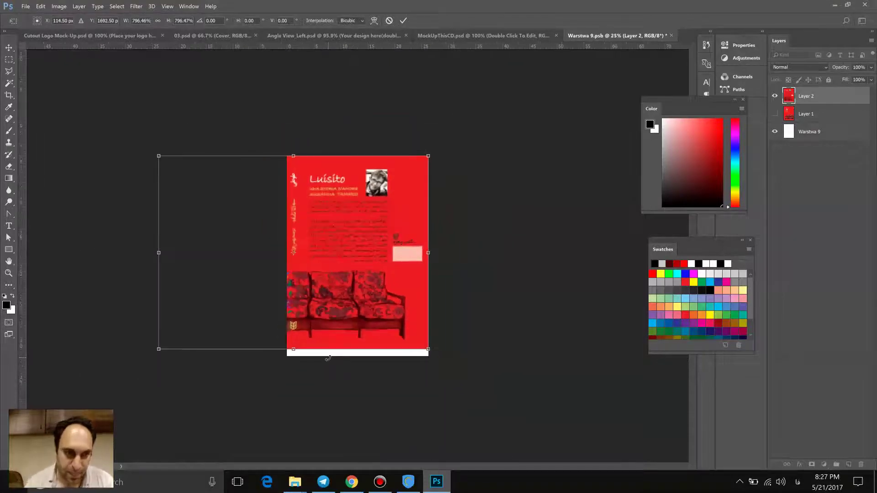
drag(159, 350, 148, 357)
key(Return)
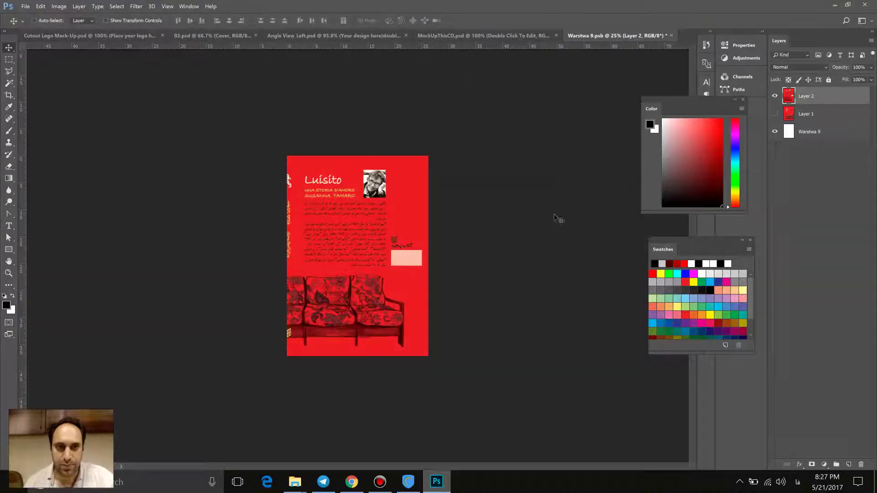
click(671, 36)
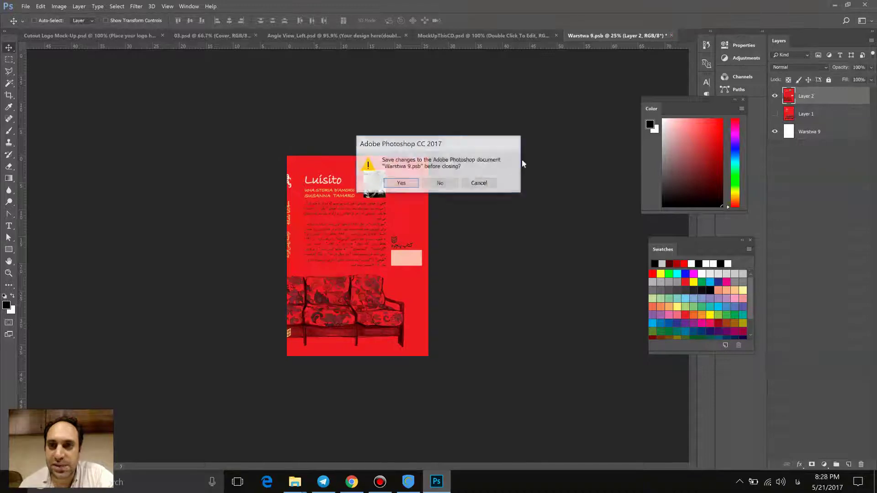
click(396, 183)
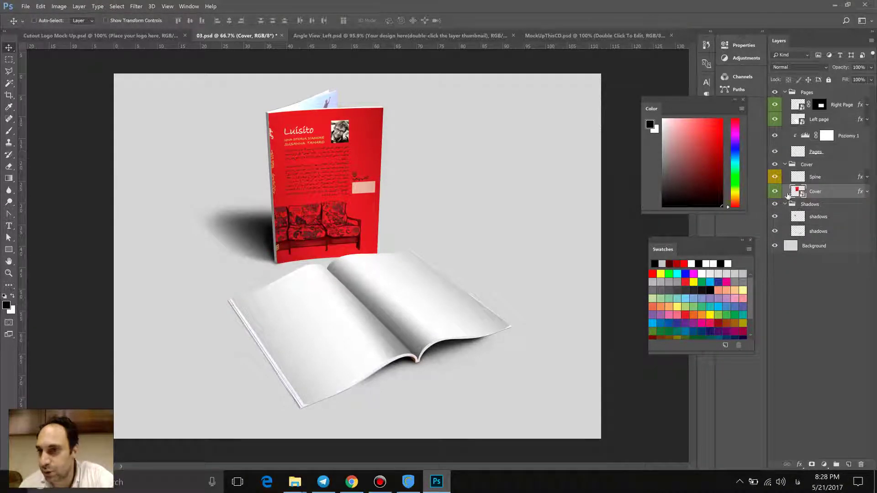
click(775, 177)
click(774, 177)
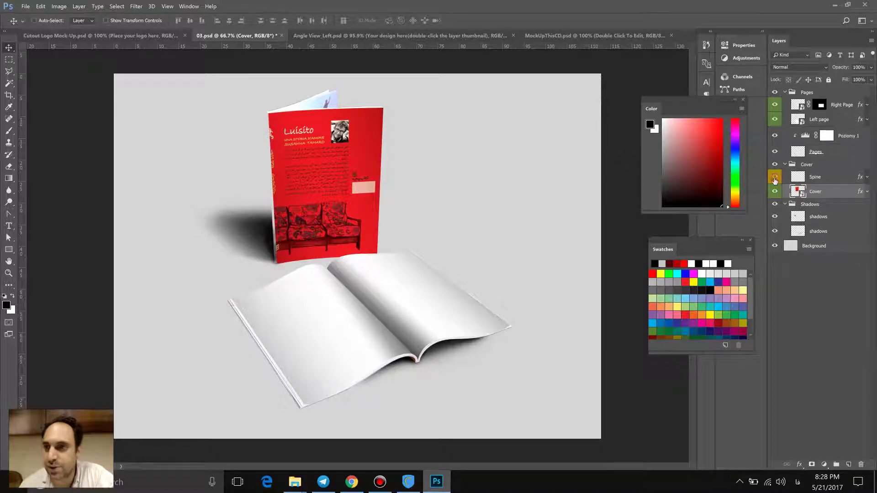
click(816, 177)
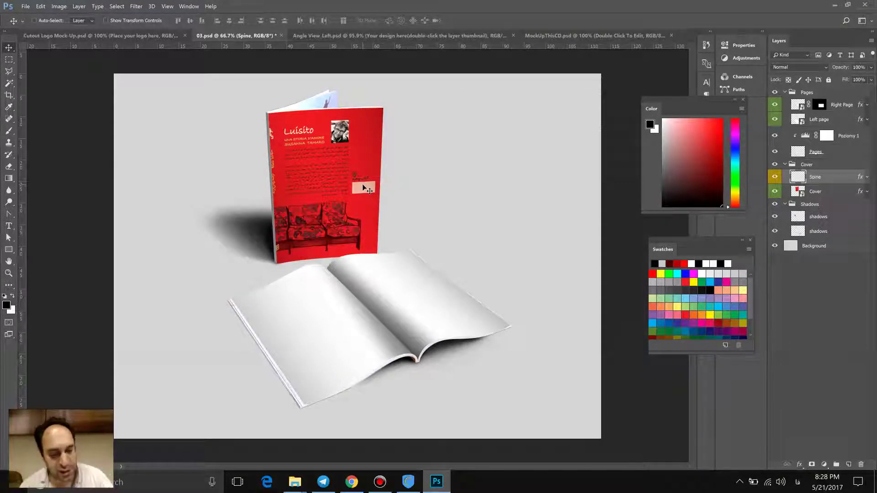
key(ctrl+v)
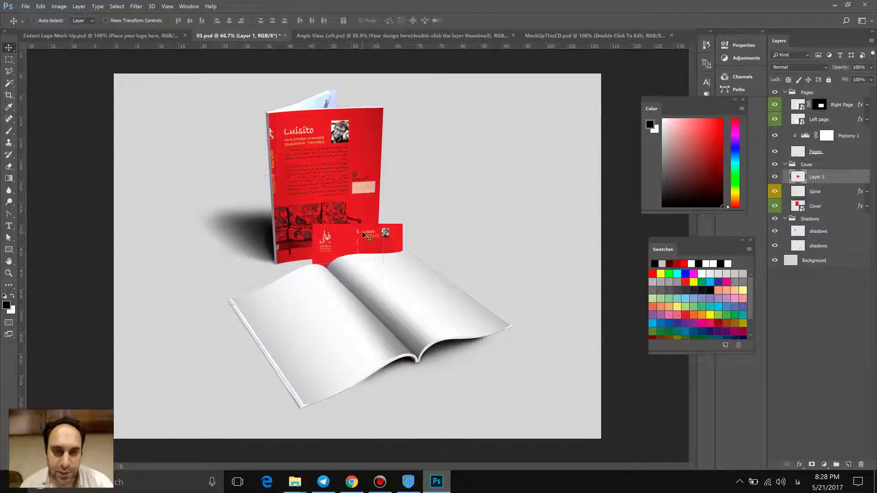
drag(366, 235, 482, 139)
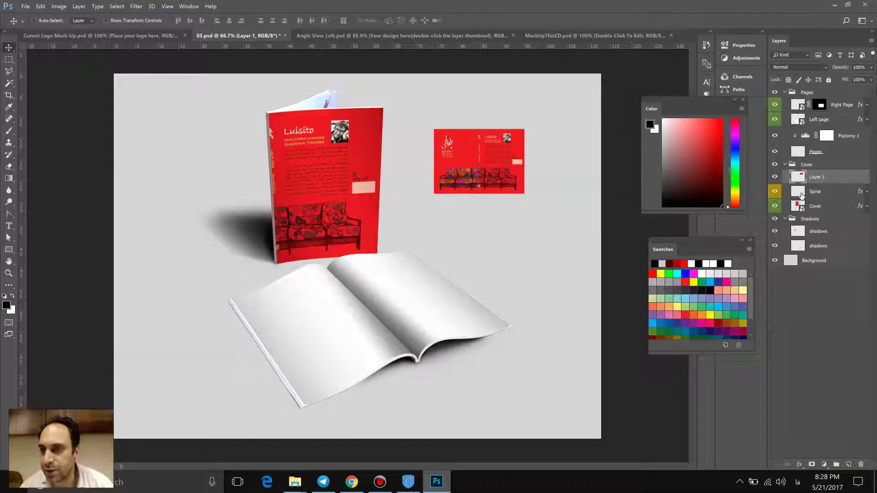
key(ctrl+z)
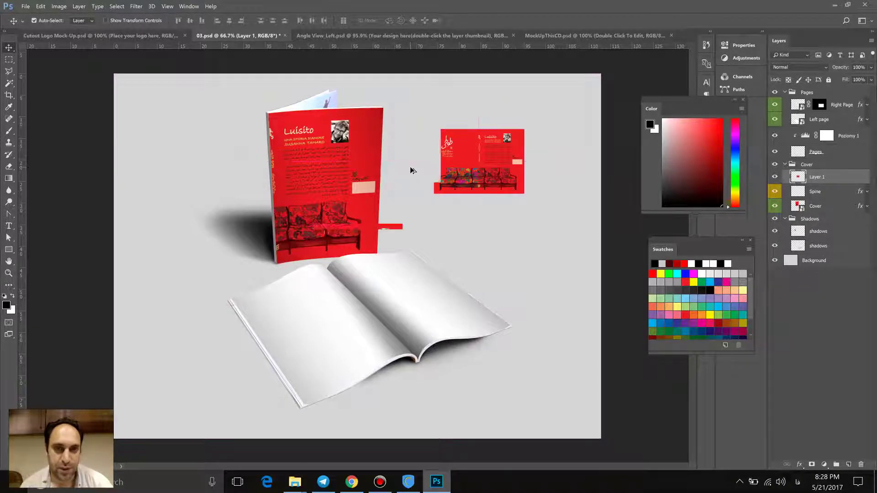
key(Delete)
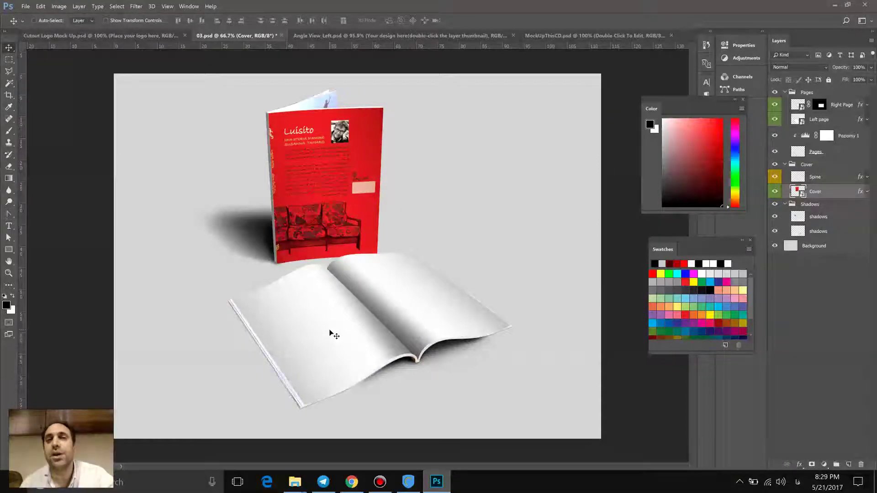
Step: Switch to Chrome and search Google Images for "داخل کتاب"
click(352, 482)
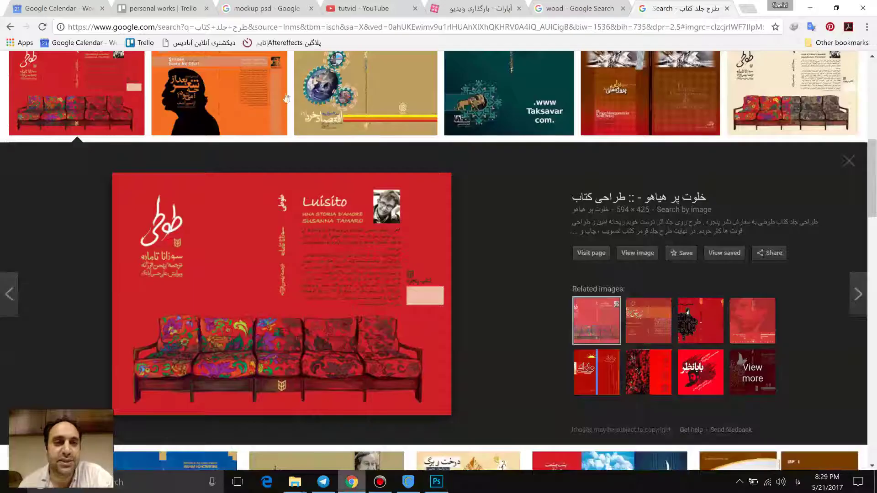
click(292, 26)
text(دا)
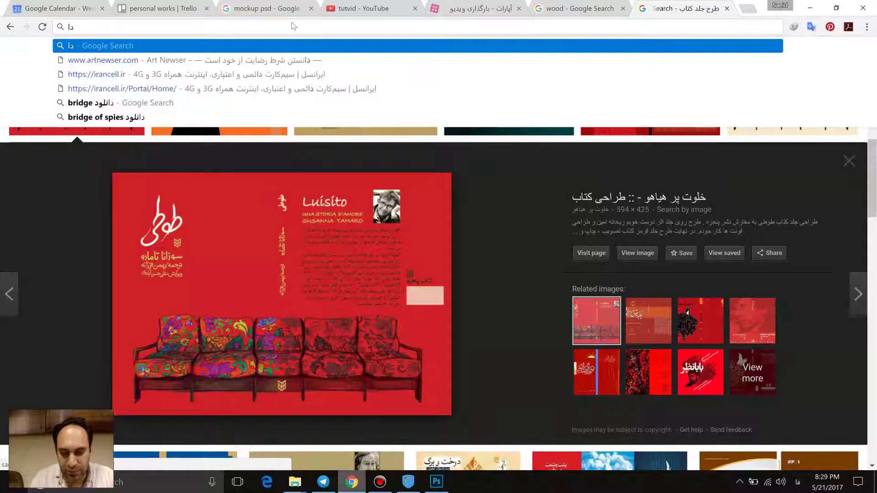
text(خل کتاب)
key(Return)
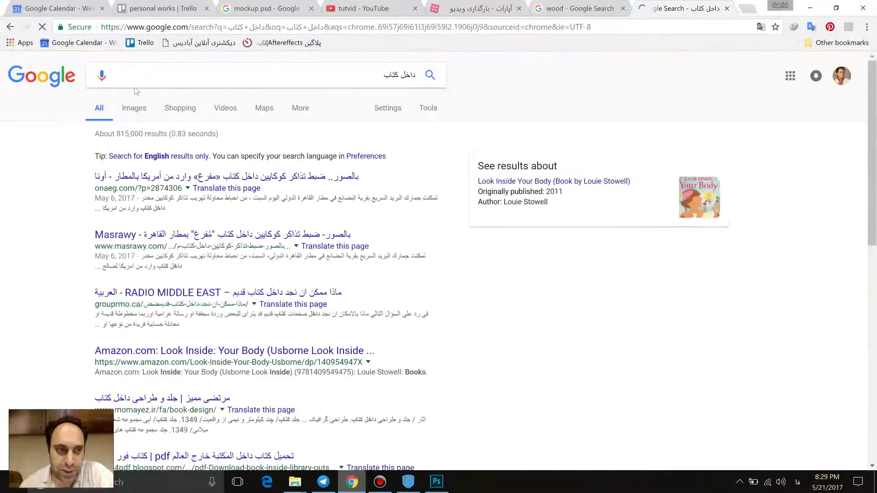
click(134, 108)
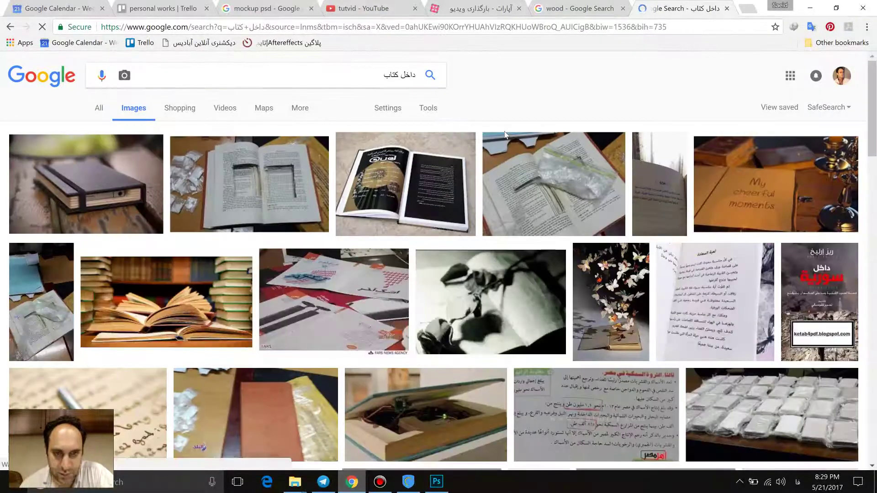
Step: Look through the "داخل کتاب" image results for a picture suited to the inside pages of the book mockup
scroll(505, 133, down, 10)
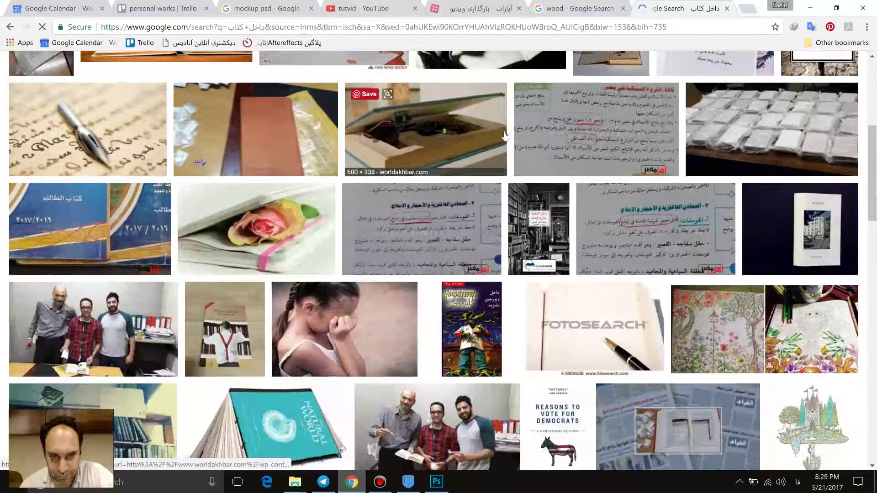
scroll(504, 134, down, 9)
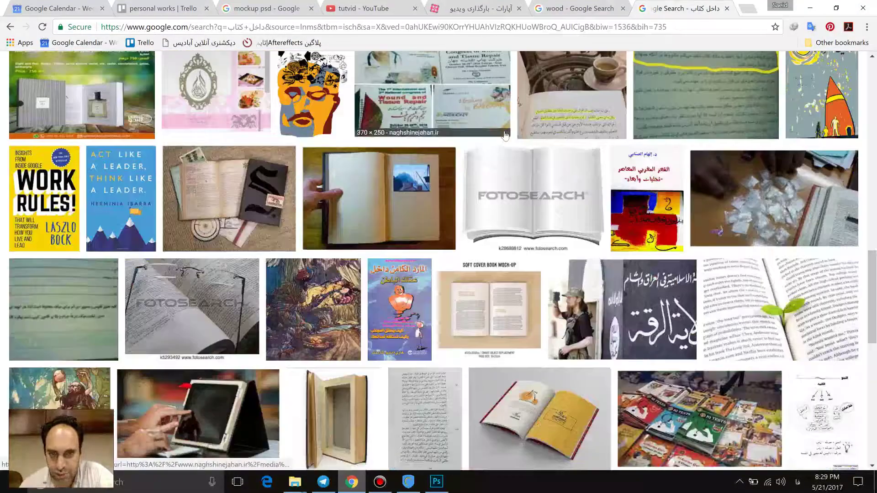
scroll(505, 135, down, 6)
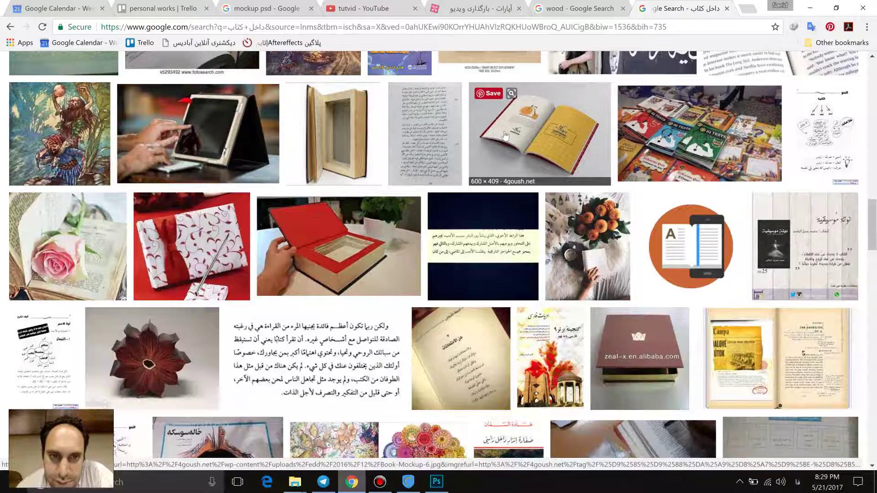
scroll(504, 134, down, 7)
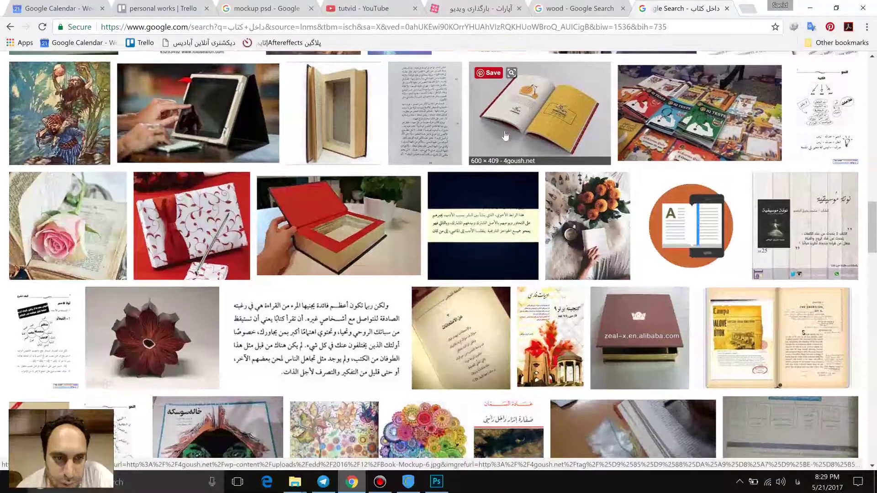
scroll(504, 135, down, 3)
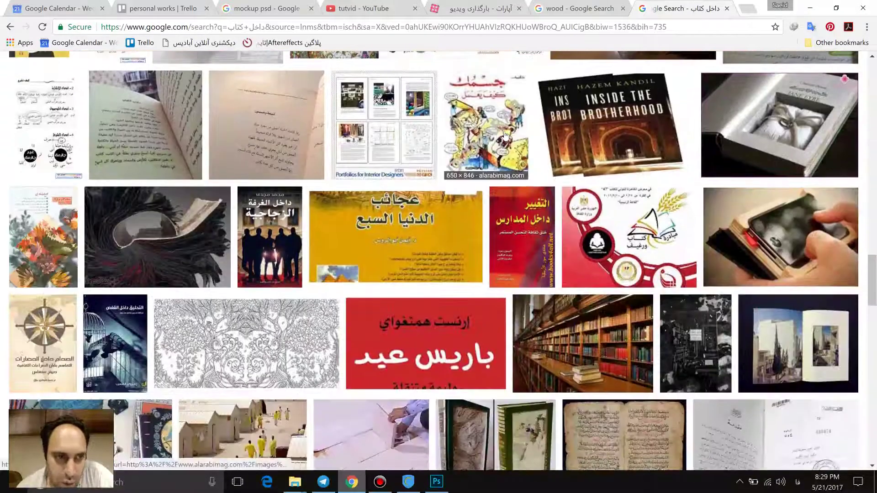
scroll(505, 135, down, 5)
scroll(505, 134, down, 3)
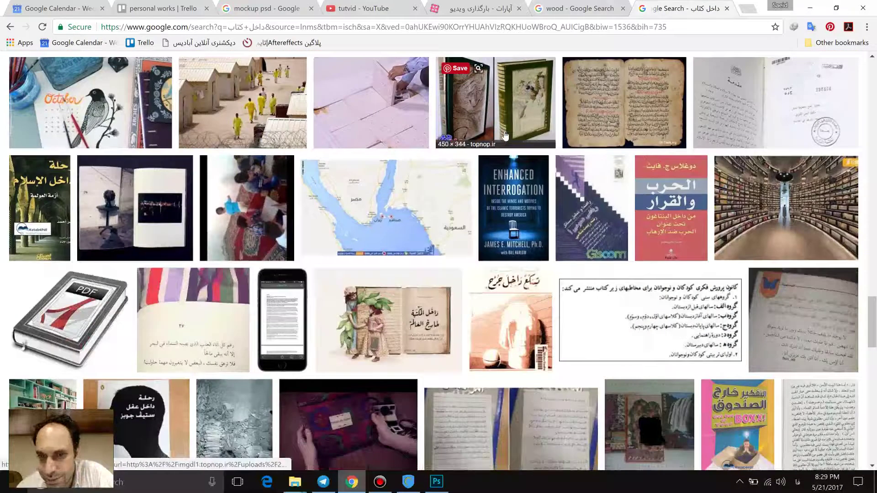
scroll(504, 135, down, 4)
scroll(504, 135, down, 2)
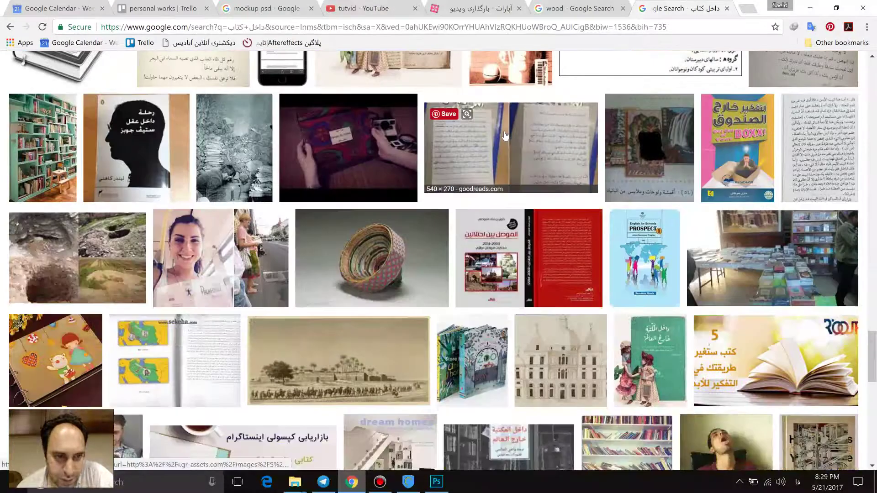
scroll(504, 135, down, 3)
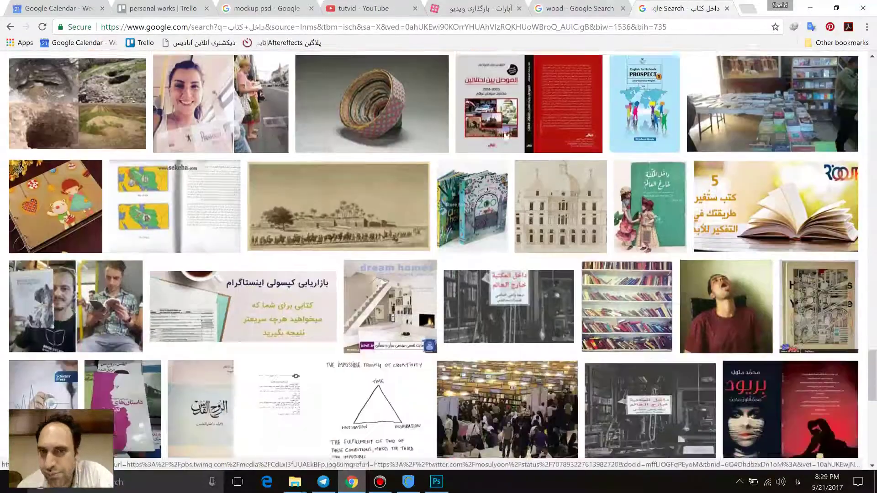
scroll(504, 135, down, 4)
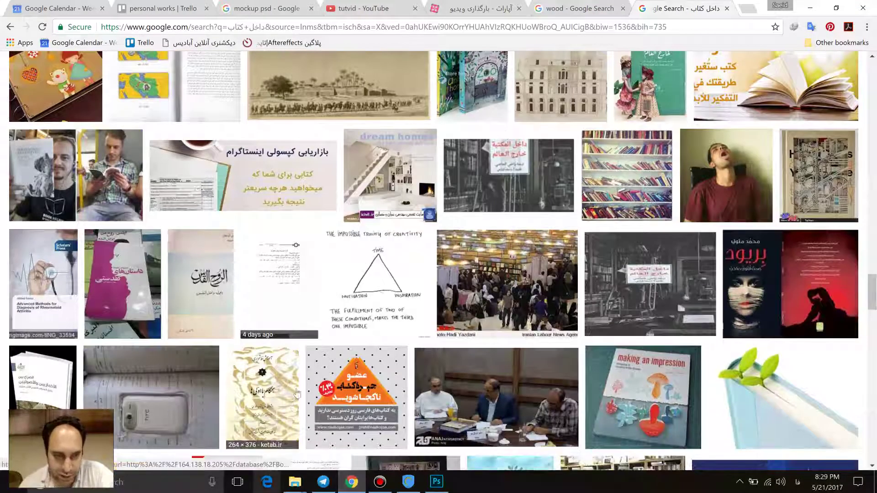
scroll(305, 383, down, 1)
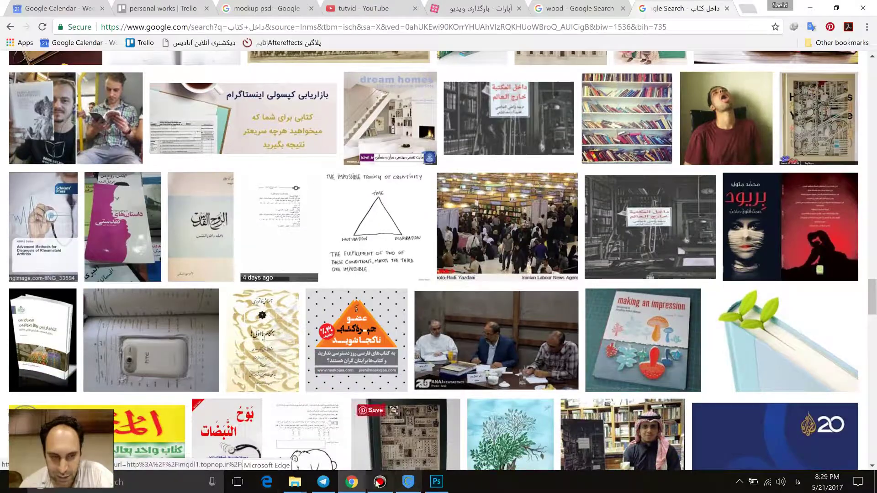
Step: Switch back to Photoshop, open the Left page layer's smart object in 03.psd and paste the copied book cover image
click(425, 485)
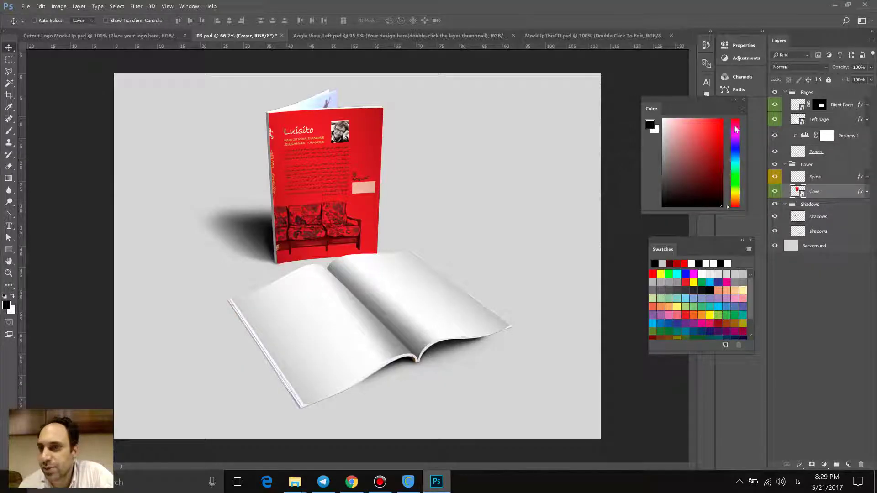
click(797, 119)
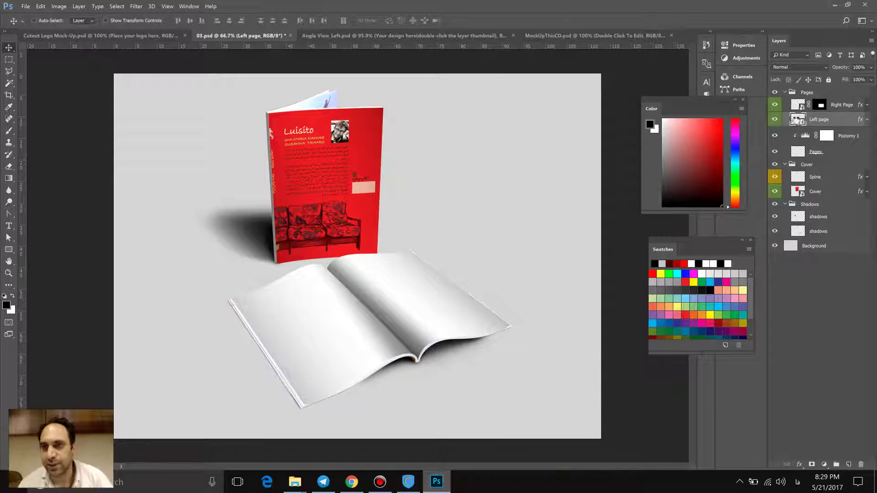
double_click(797, 120)
key(ctrl+v)
key(Right)
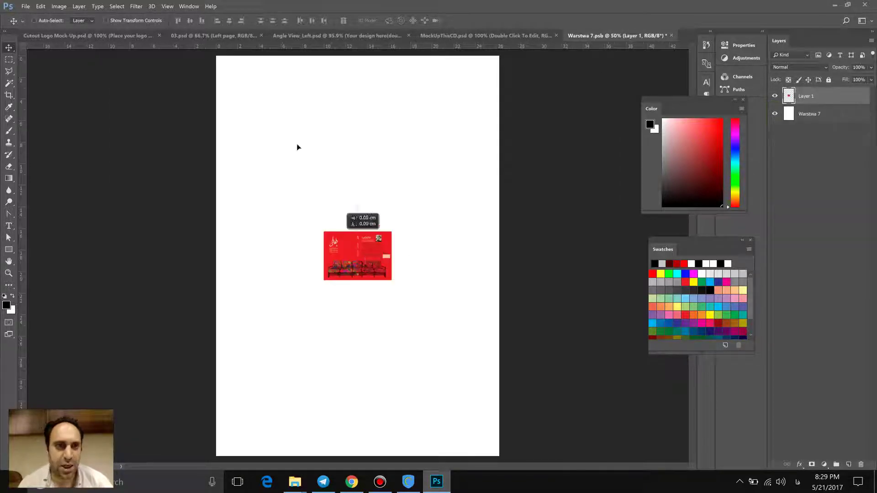
Step: Align the pasted cover to the canvas's top-left corner, enlarge it until its front half fills the canvas, and save and close Warstwa 7.psb
drag(297, 147, 249, 102)
key(ctrl+t)
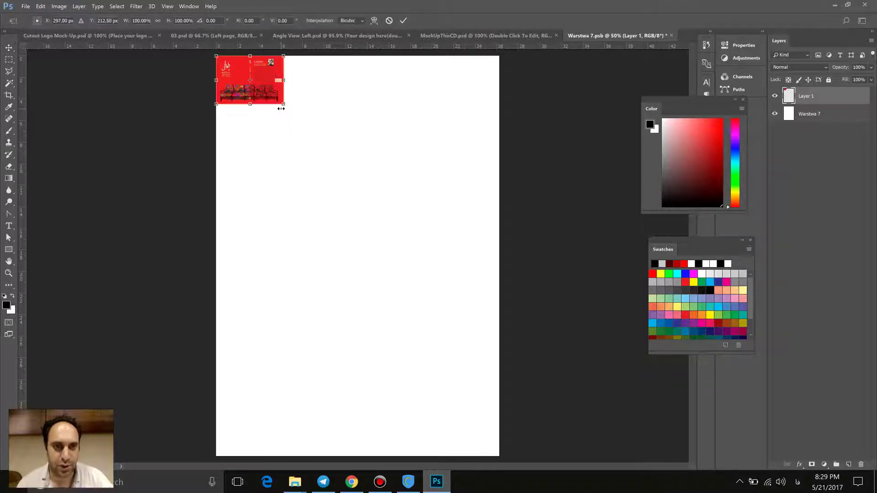
drag(406, 290, 749, 437)
drag(483, 437, 497, 456)
key(Return)
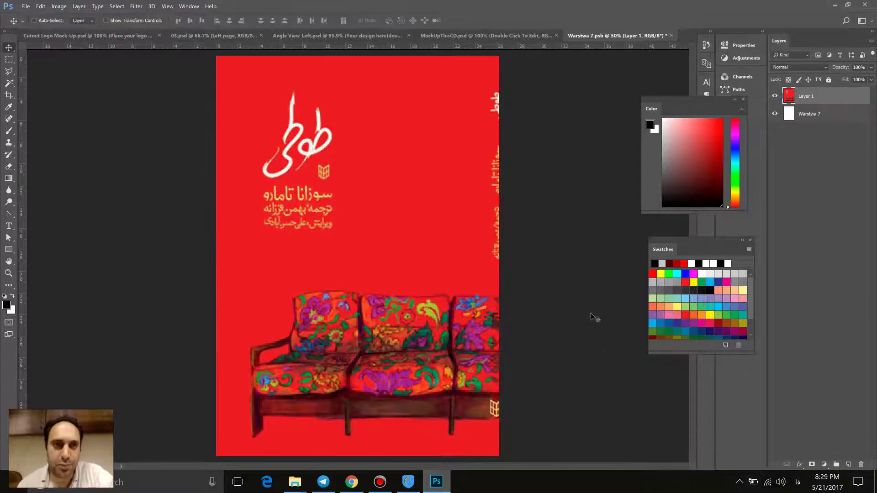
click(672, 35)
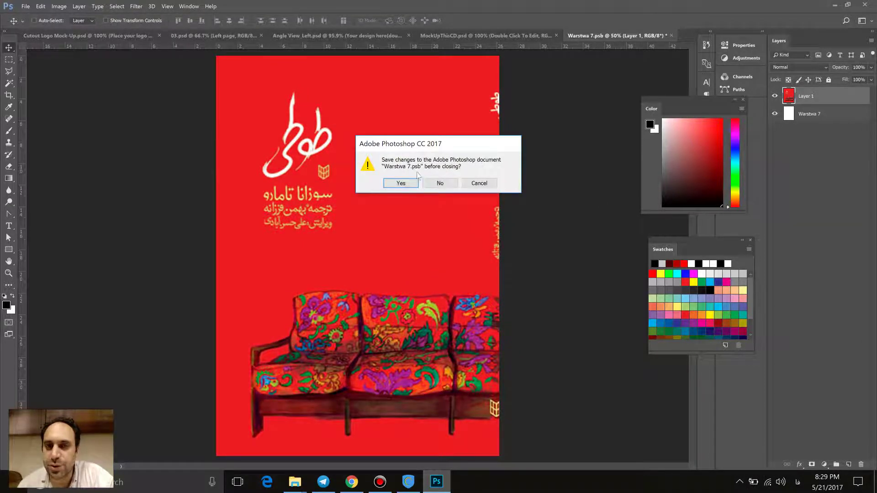
click(401, 181)
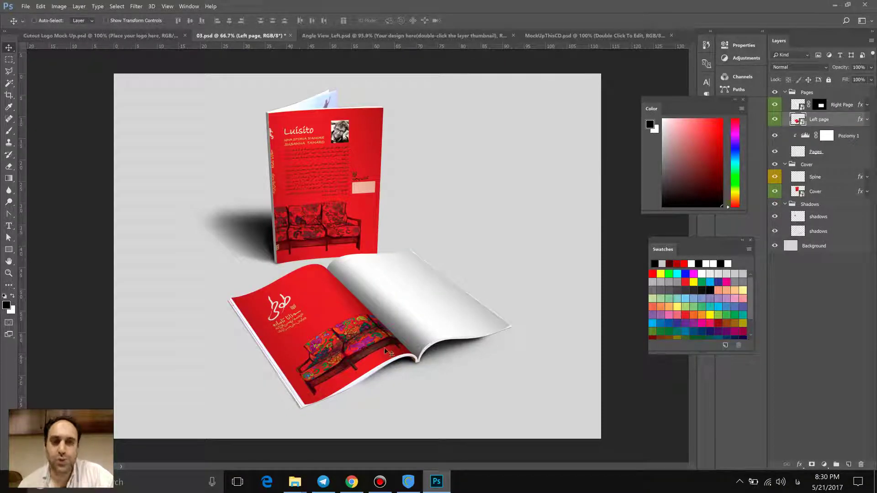
Step: Open the Right Page layer's smart object and paste the copied book cover image
click(799, 106)
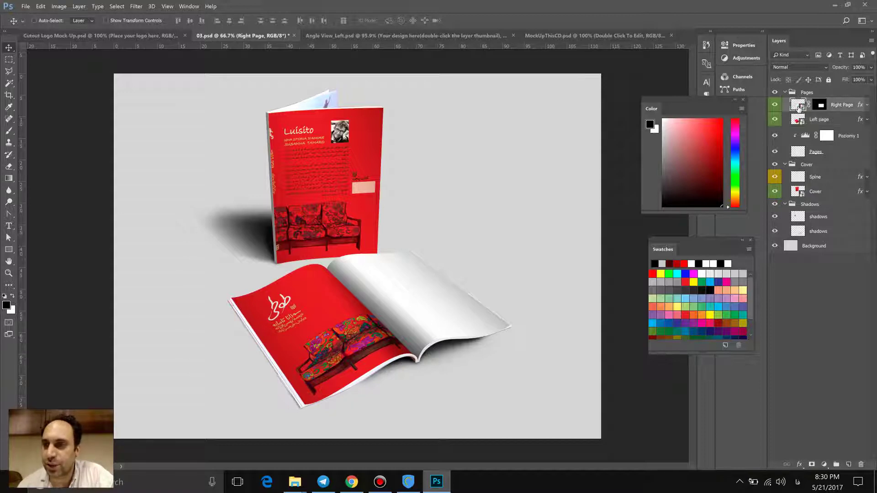
double_click(798, 107)
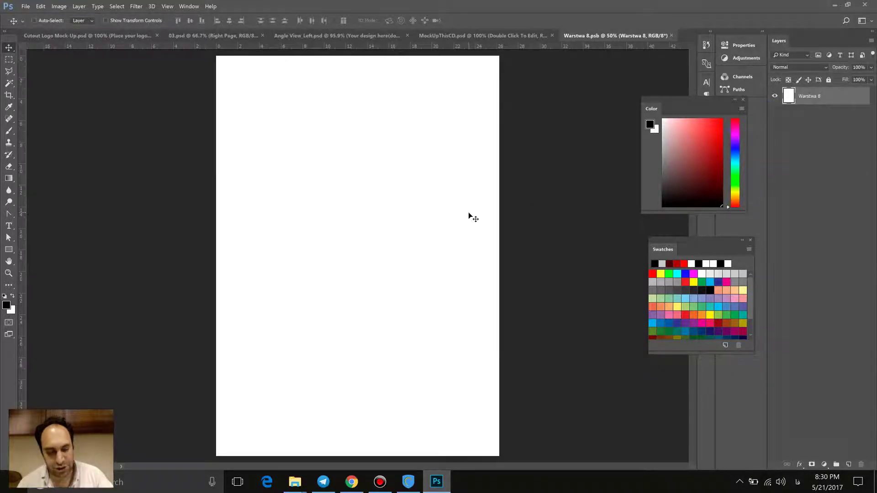
key(ctrl+shift+alt+n)
key(ctrl+v)
key(ctrl+minus)
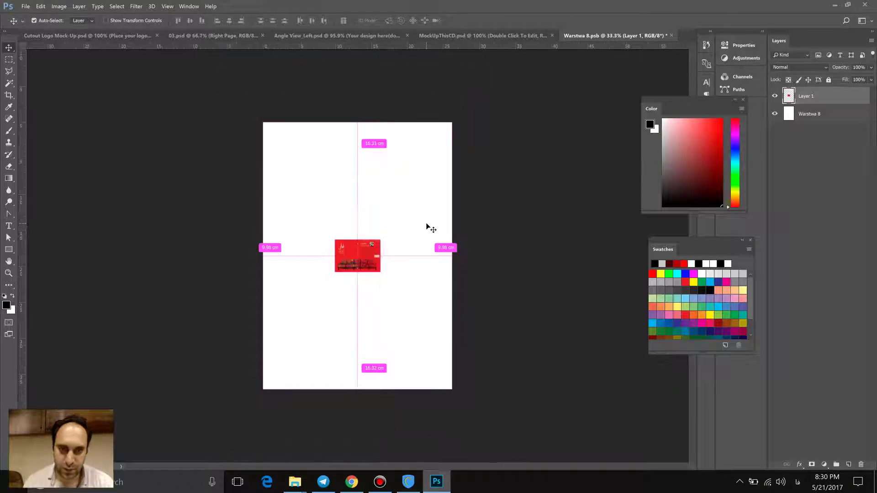
Step: Position and enlarge the pasted cover until its back half fills the canvas, and save and close Warstwa 8.psb
drag(357, 260, 87, 402)
key(ctrl+t)
key(Return)
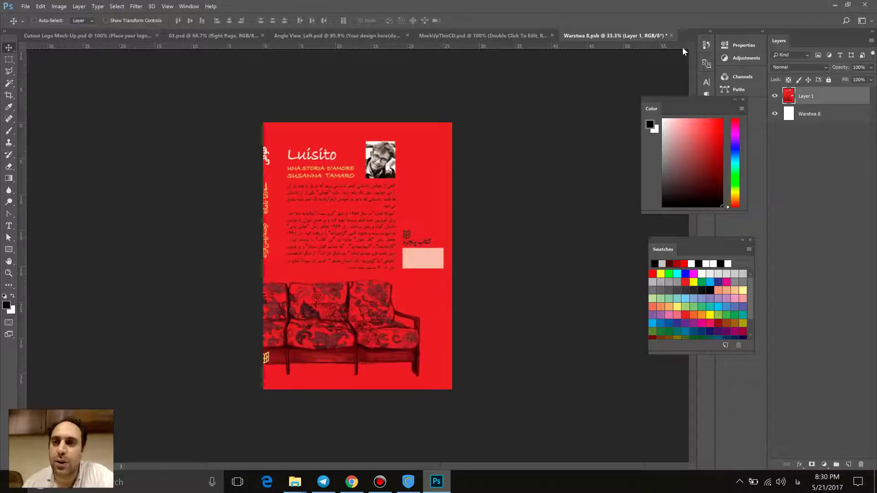
key(ctrl+w)
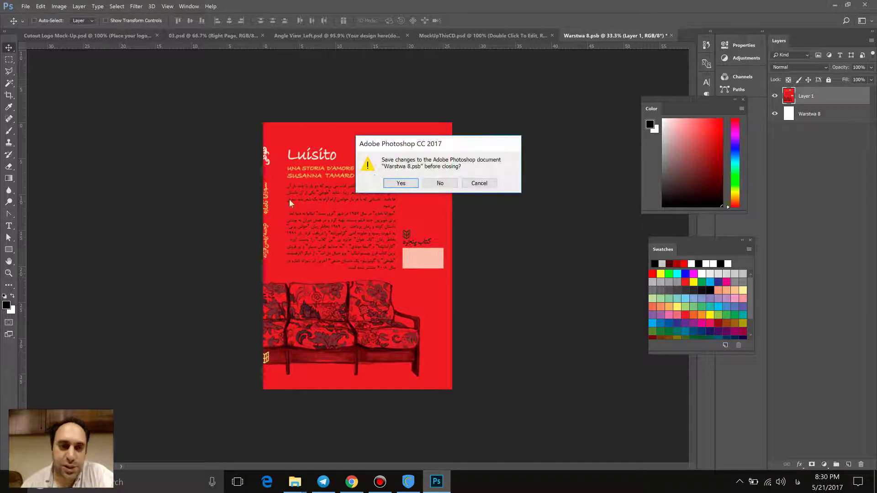
click(388, 184)
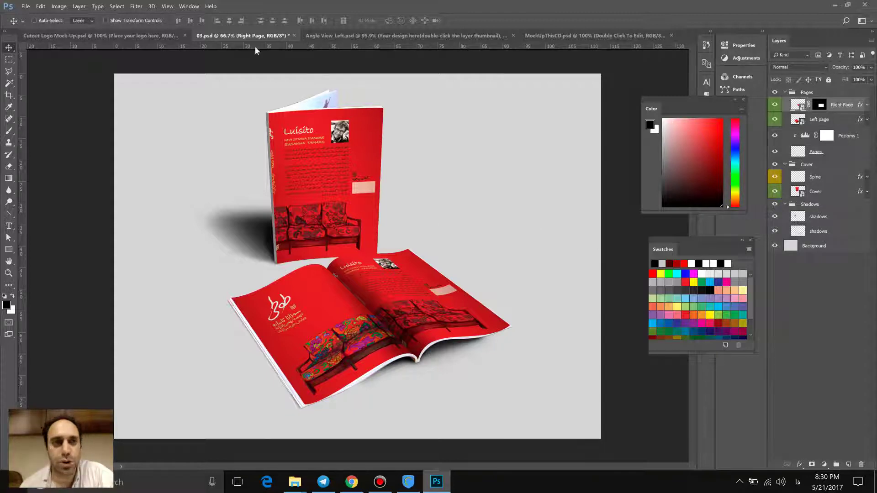
Step: Switch to Cutout Logo Mock-Up.psd and open the "Place your logo here" layer's smart object
click(117, 35)
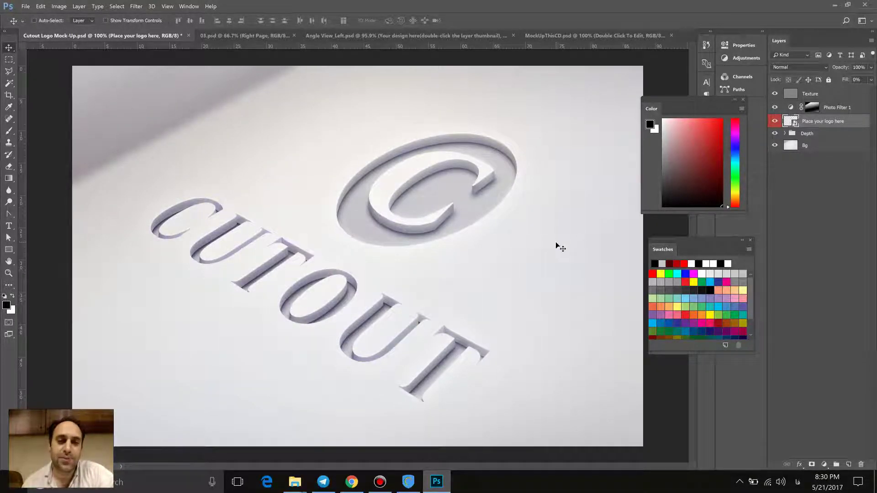
double_click(795, 124)
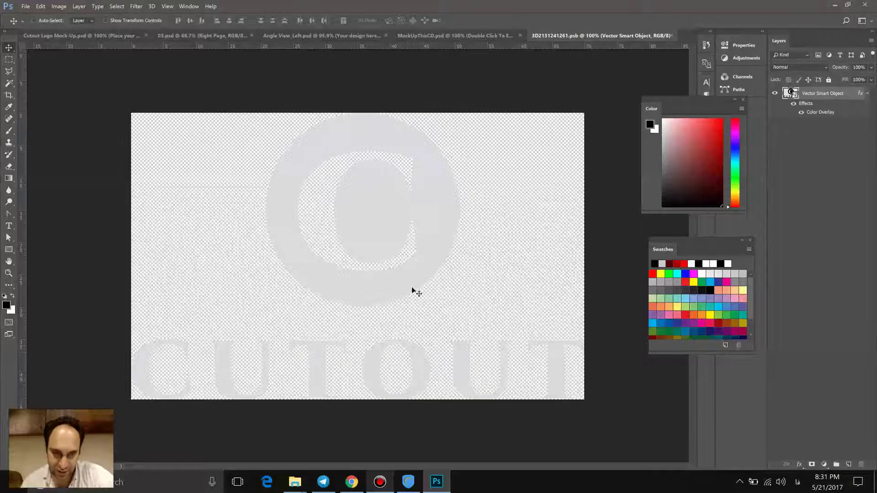
Step: Switch to Chrome and search Google Images for "ایرانسل لوگو"
click(344, 483)
click(509, 26)
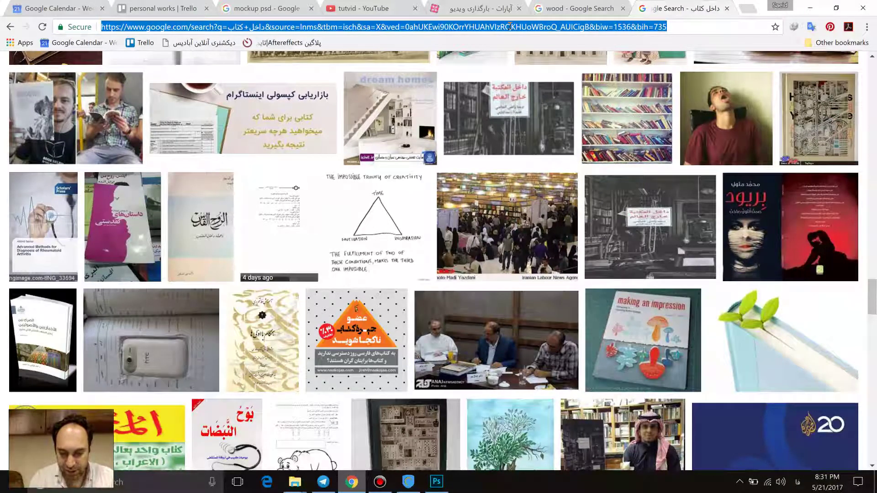
text(ایرا)
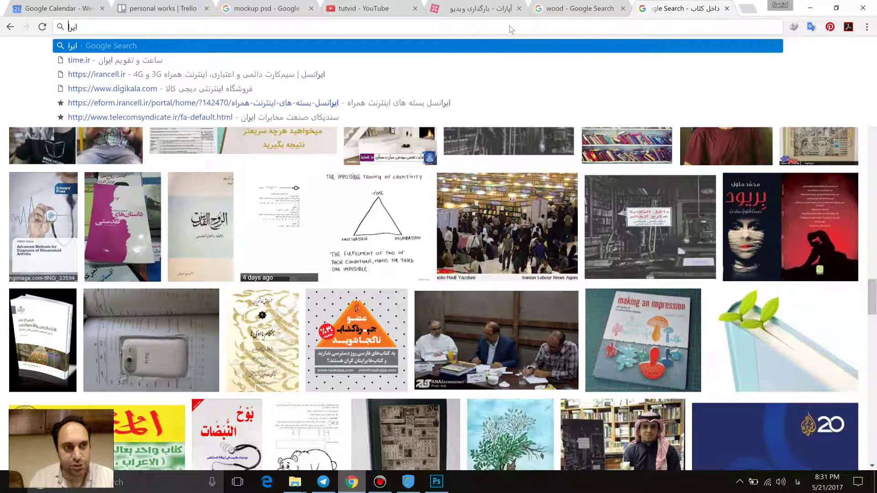
text(نسل لوگو)
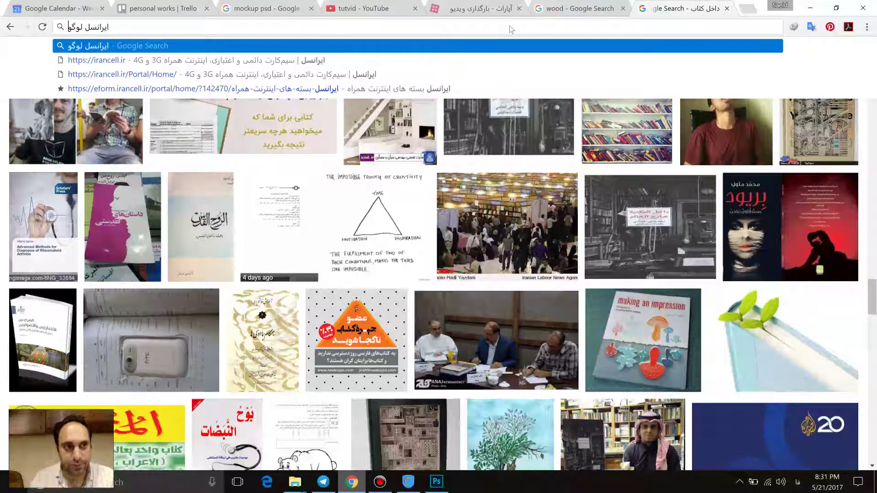
key(Return)
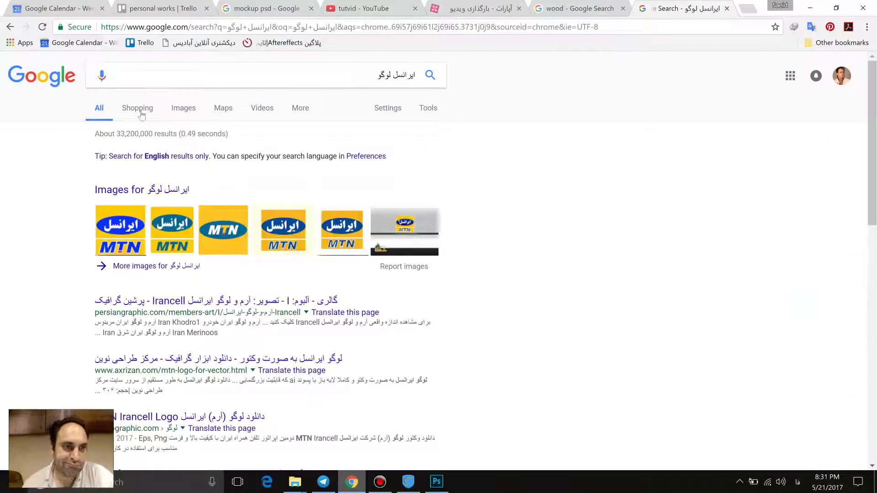
click(182, 111)
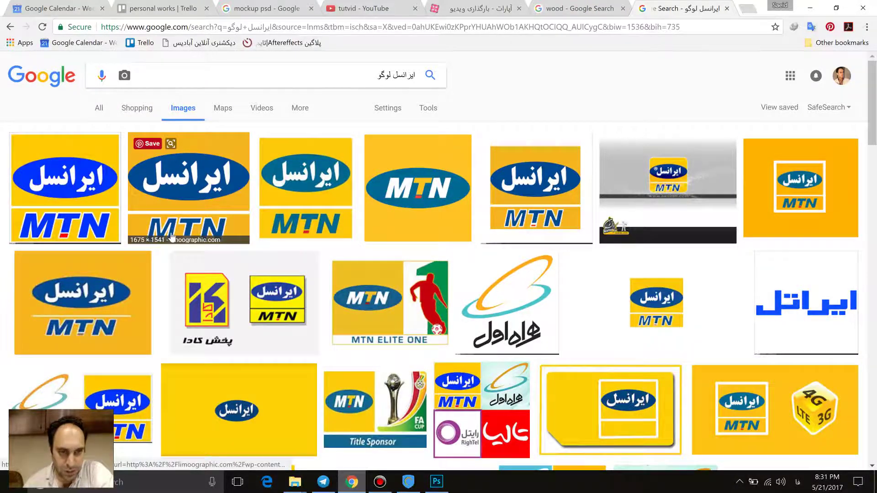
Step: Filter the image results to Large size and look through them for a suitable Irancell MTN logo
click(428, 108)
click(102, 129)
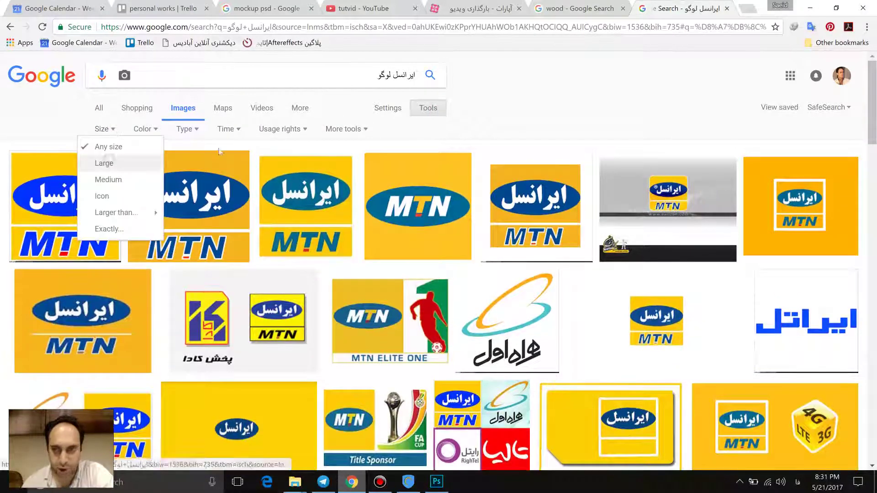
click(99, 163)
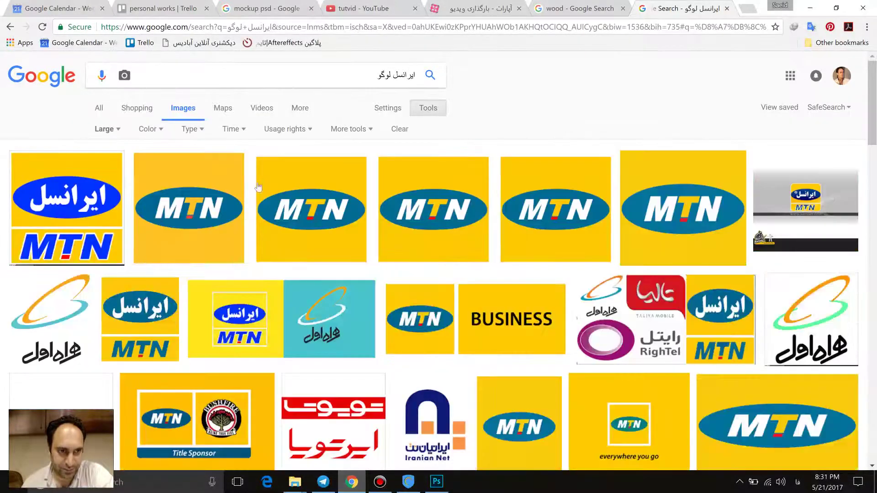
scroll(246, 177, down, 1)
scroll(247, 177, down, 2)
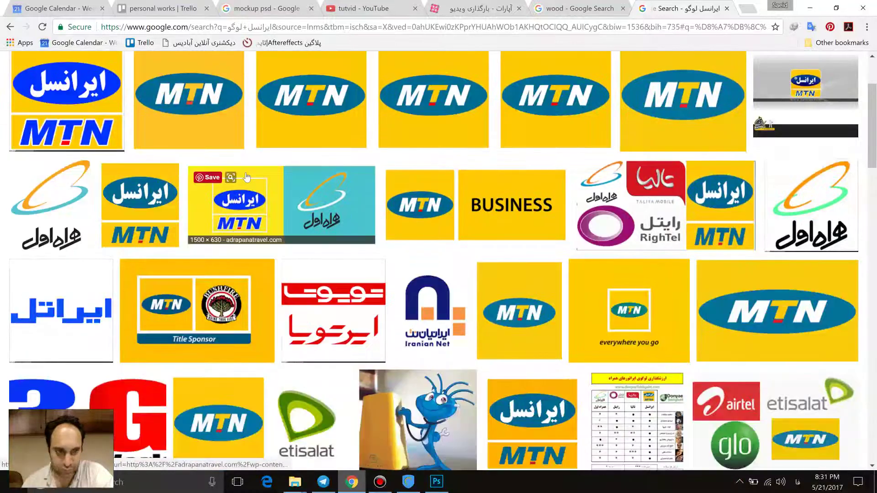
scroll(247, 177, down, 5)
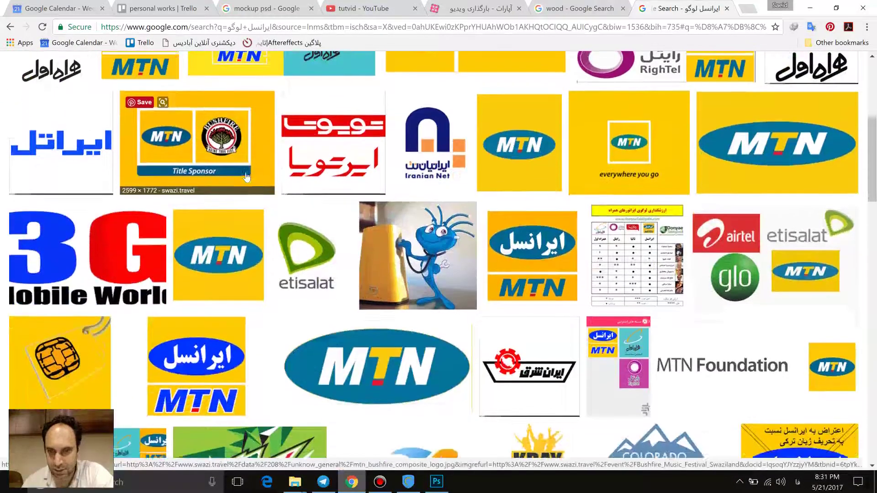
scroll(246, 177, up, 5)
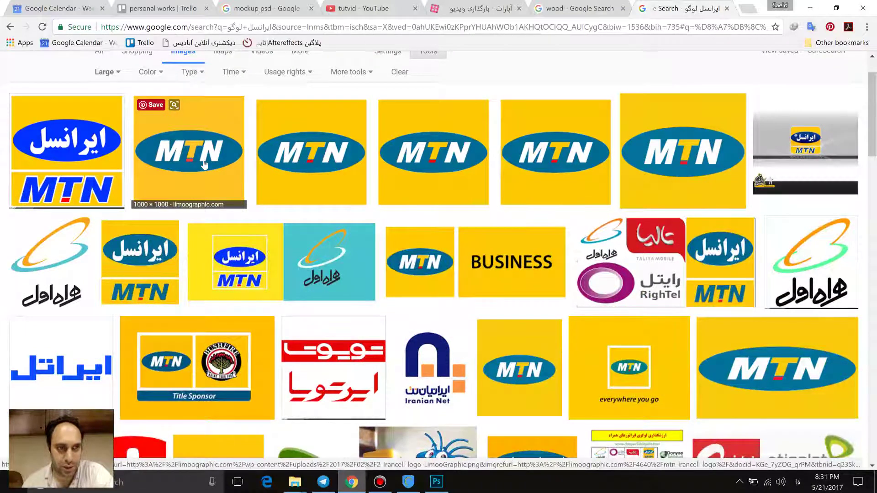
Step: Copy the 1772 × 1772 Irancell MTN logo from the image results and paste it into the open smart object in Photoshop
click(81, 170)
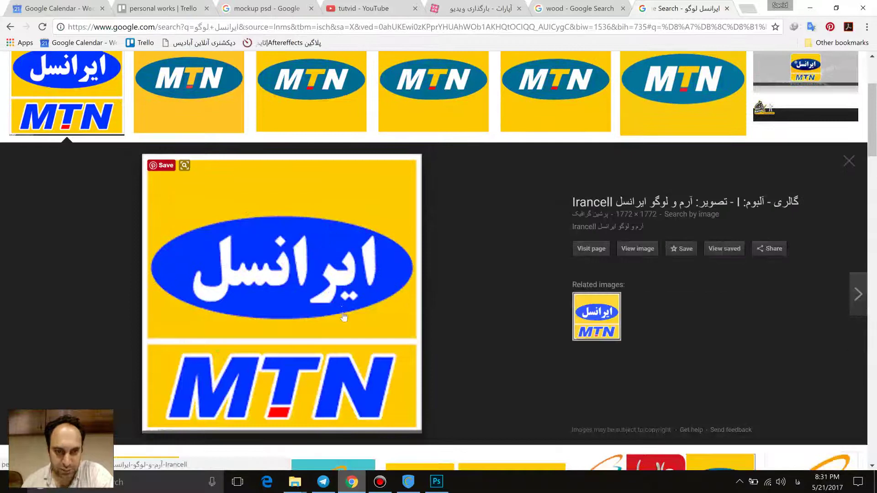
right_click(342, 271)
click(386, 172)
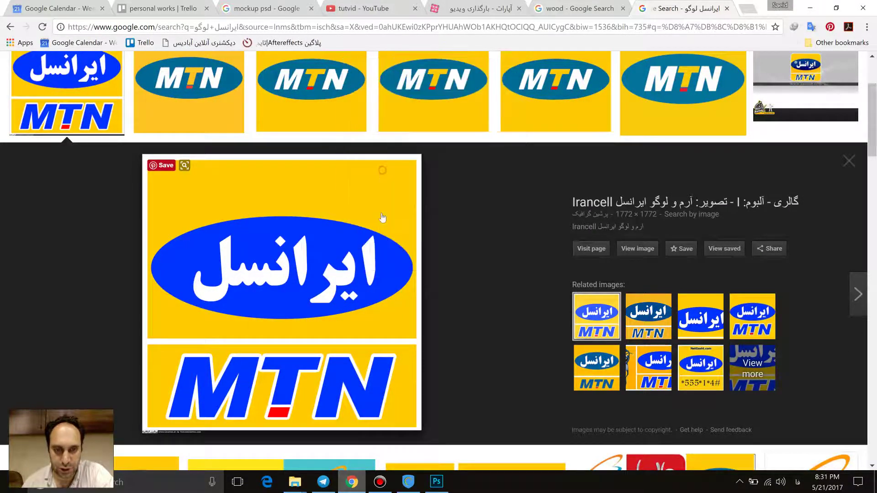
key(alt+Tab)
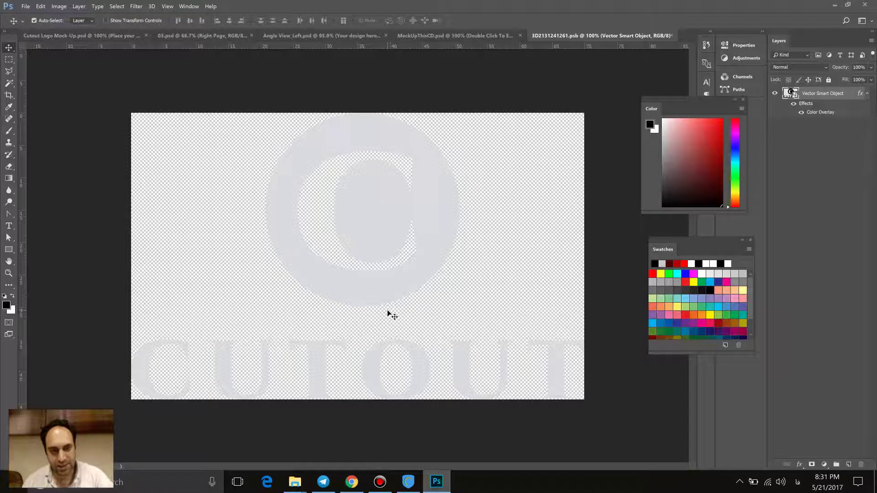
key(ctrl+v)
drag(393, 295, 393, 305)
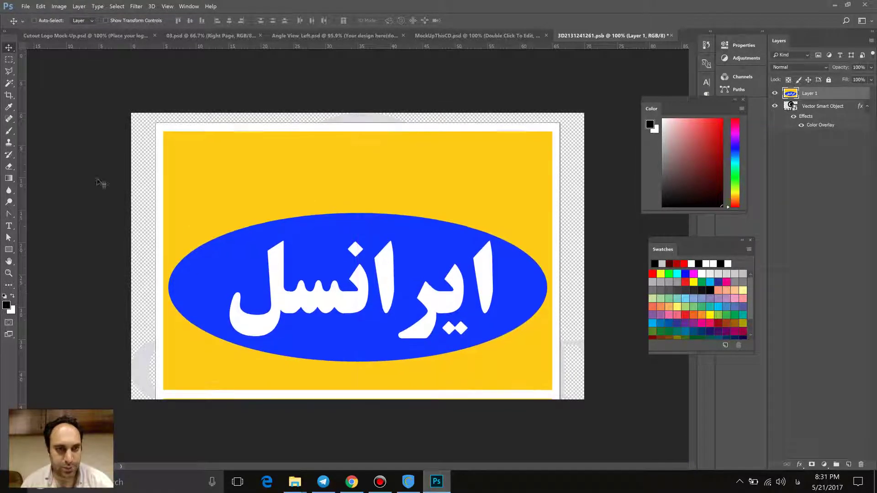
Step: Marquee-select the blue oval with the Persian lettering, cut it onto its own layer and hide Layer 1
click(9, 61)
drag(170, 194, 528, 353)
drag(551, 194, 166, 370)
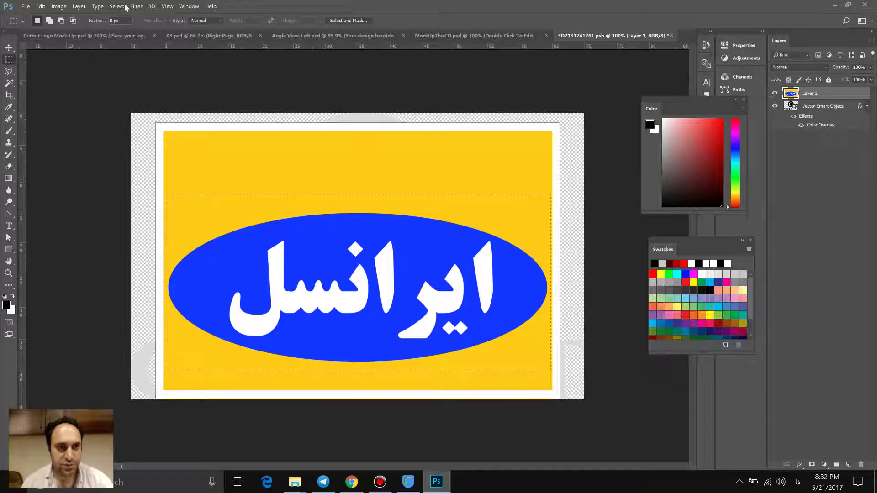
key(ctrl+x)
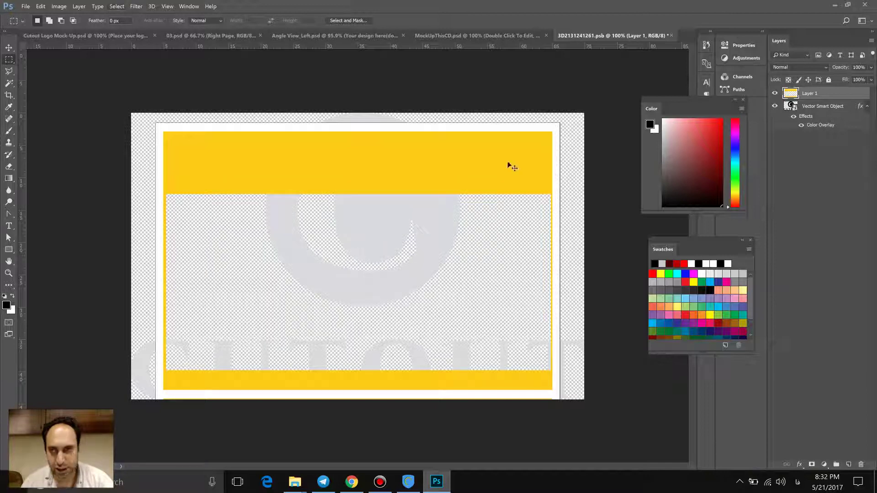
key(ctrl+v)
click(775, 106)
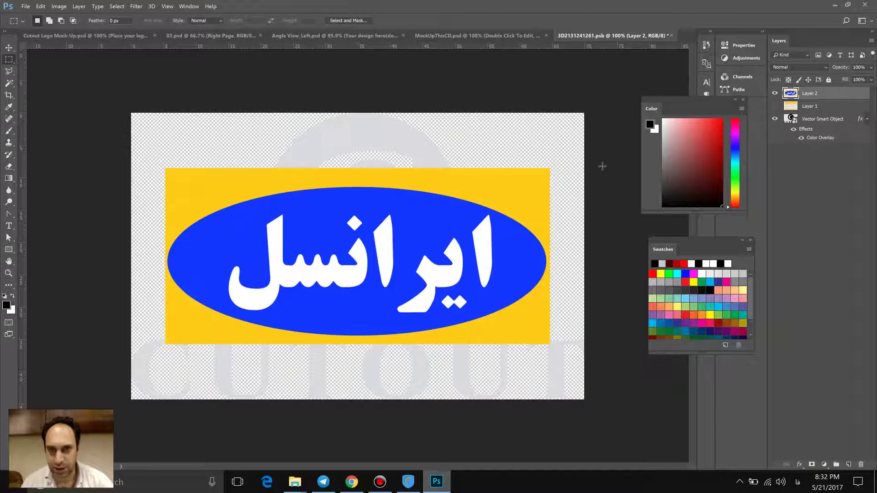
Step: Remove the yellow background around the blue oval on Layer 2 with the Magic Wand and deselect
click(8, 83)
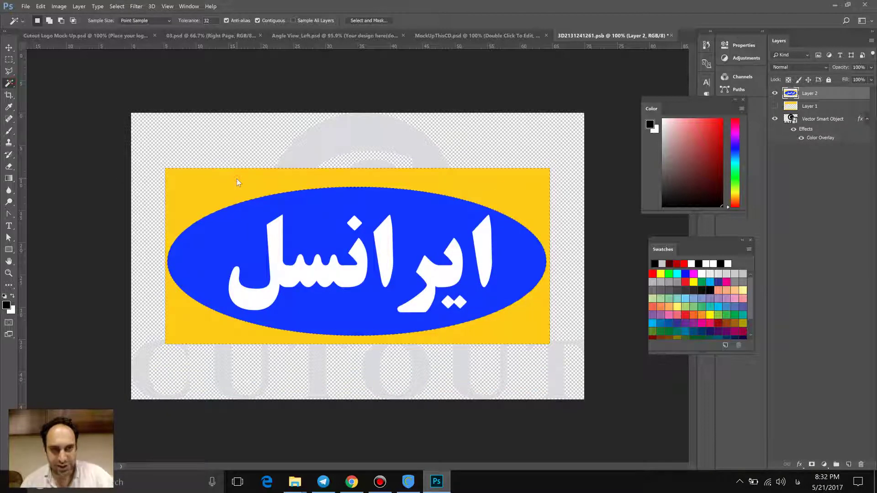
click(237, 181)
key(Delete)
click(8, 60)
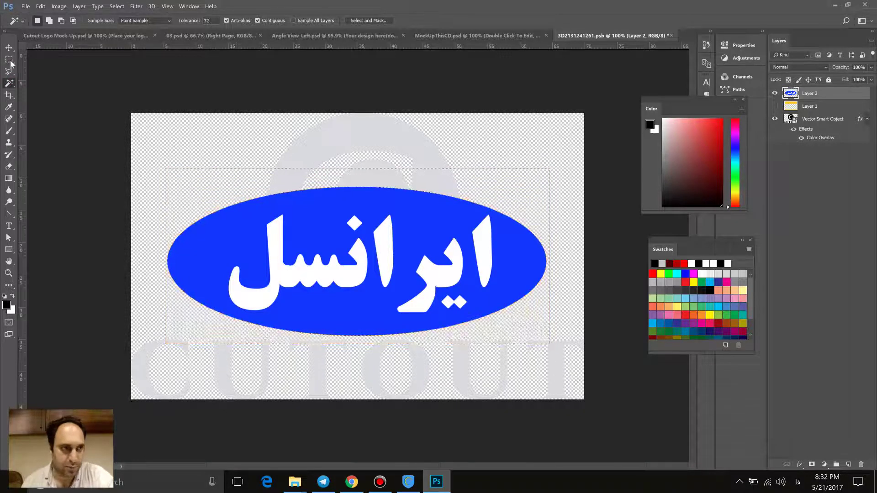
click(199, 97)
Step: Scale the blue oval proportionally to about 69% and move it to the upper middle of the canvas
key(ctrl+t)
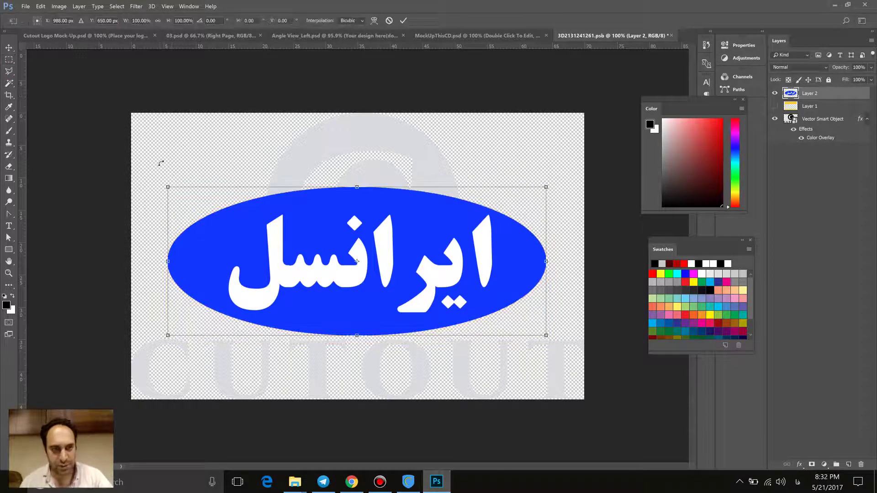
drag(166, 182, 224, 211)
drag(342, 253, 349, 198)
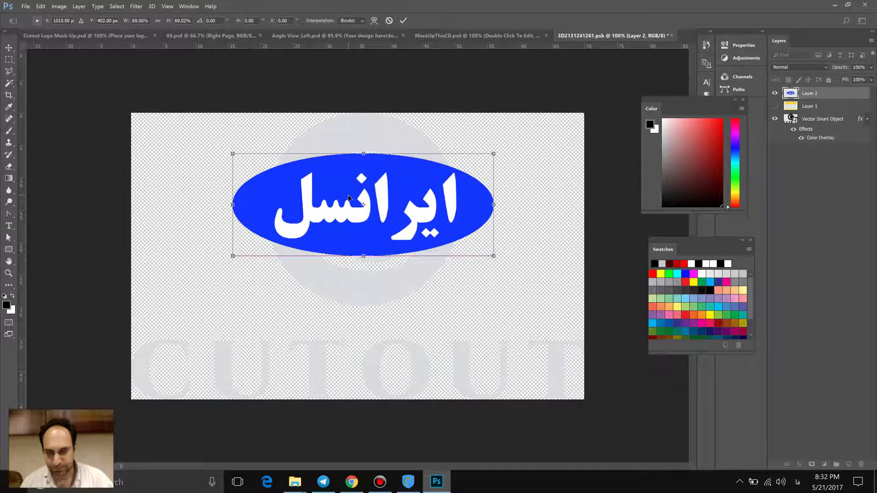
key(Return)
key(m)
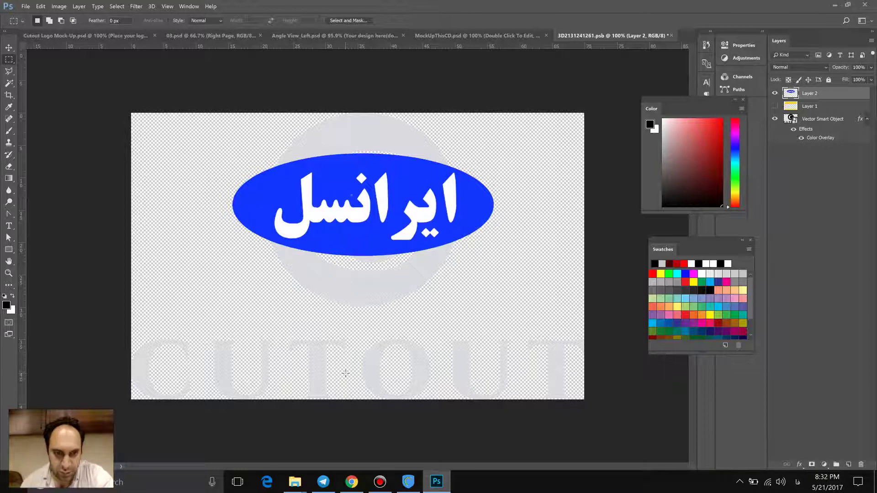
key(ctrl+v)
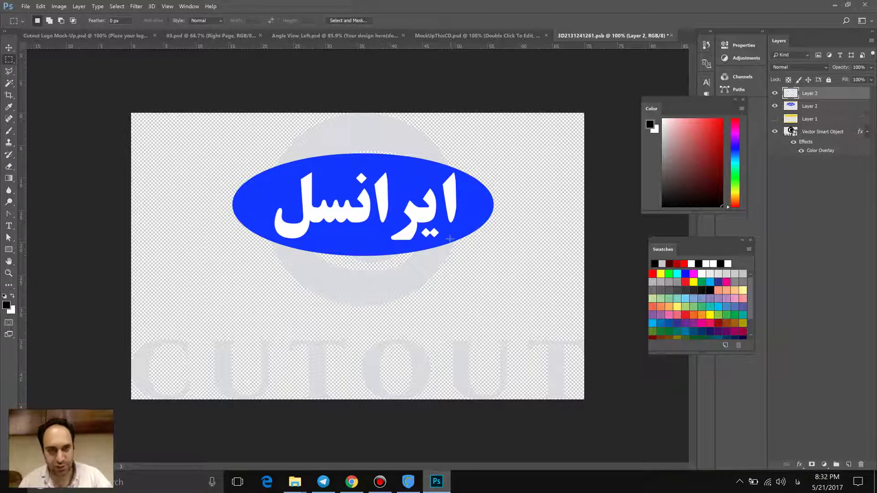
key(ctrl+z)
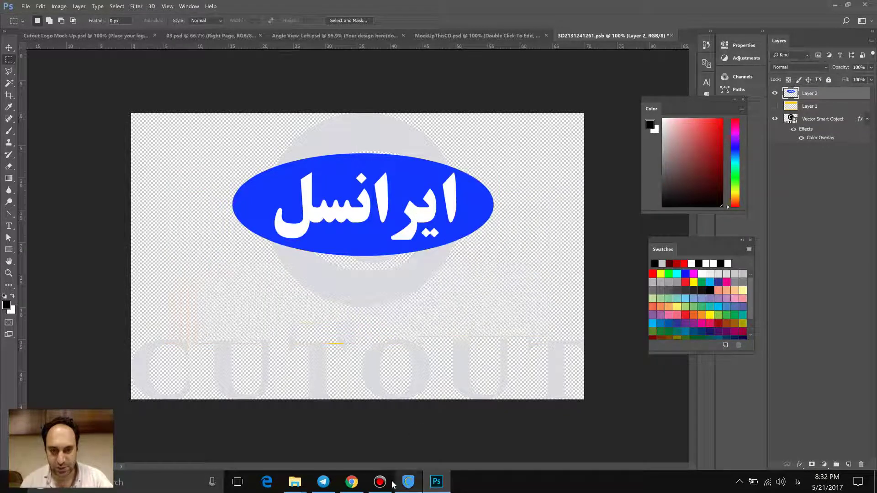
Step: Copy the Irancell logo from Chrome again, paste it into the smart object and move it up to expose the whole MTN lettering
click(352, 482)
right_click(391, 229)
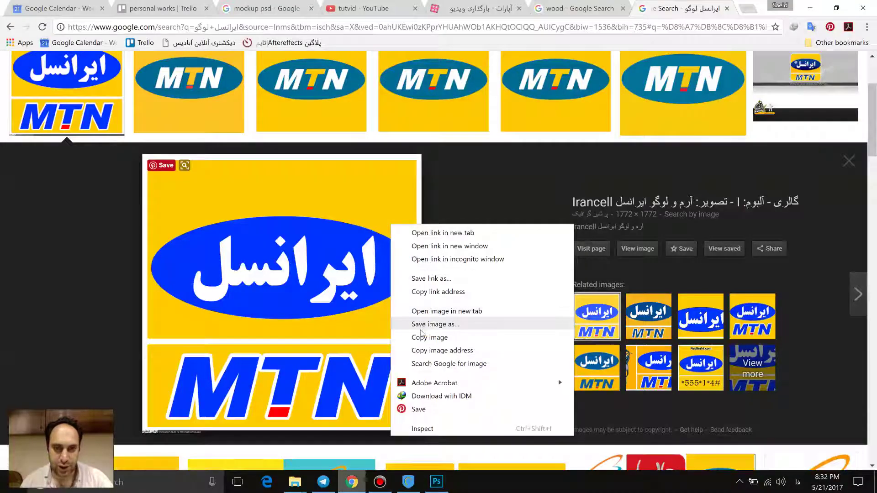
click(420, 333)
click(433, 485)
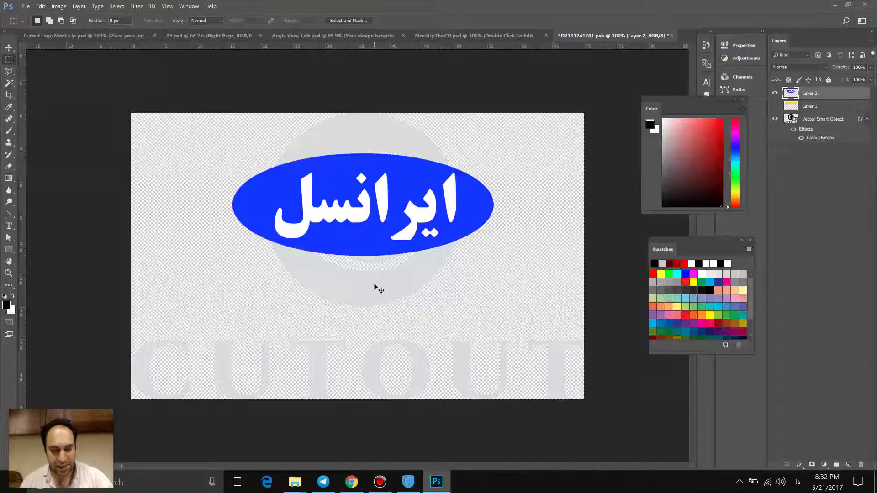
key(ctrl+v)
drag(10, 42, 9, 46)
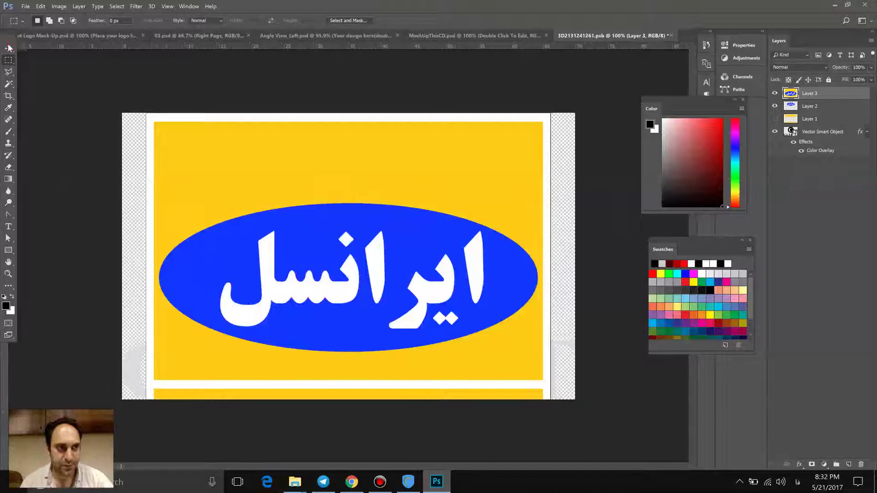
click(8, 51)
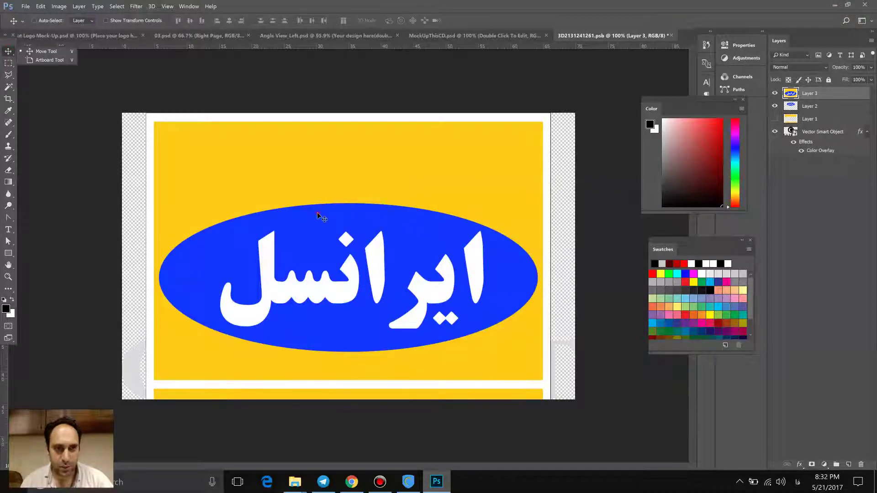
drag(344, 367, 350, 205)
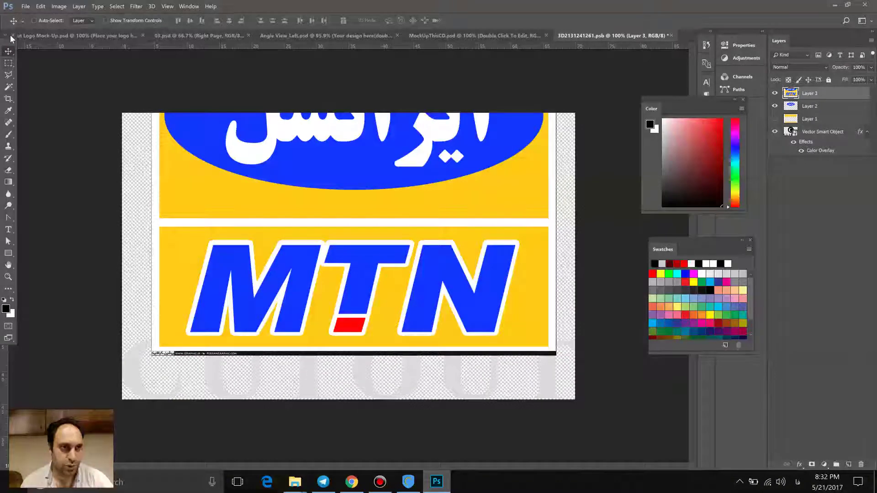
Step: Marquee-select the MTN lettering, cut it onto its own layer and hide Layer 3
drag(13, 43, 7, 54)
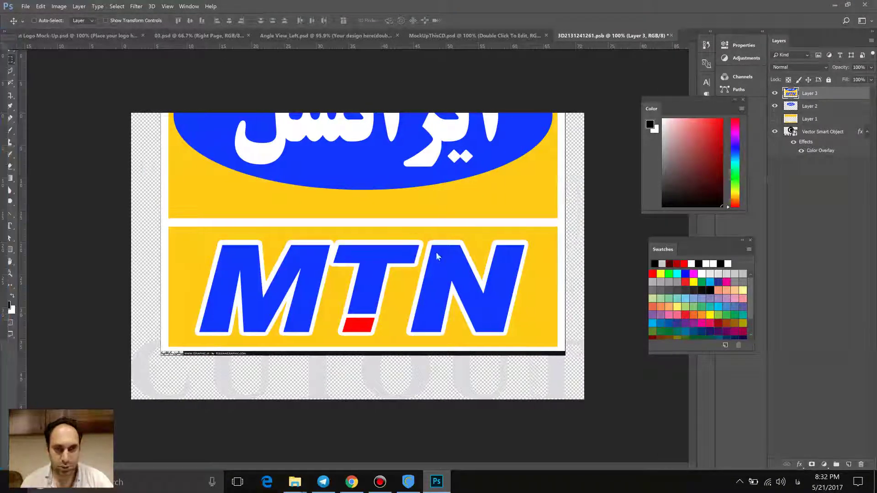
click(9, 59)
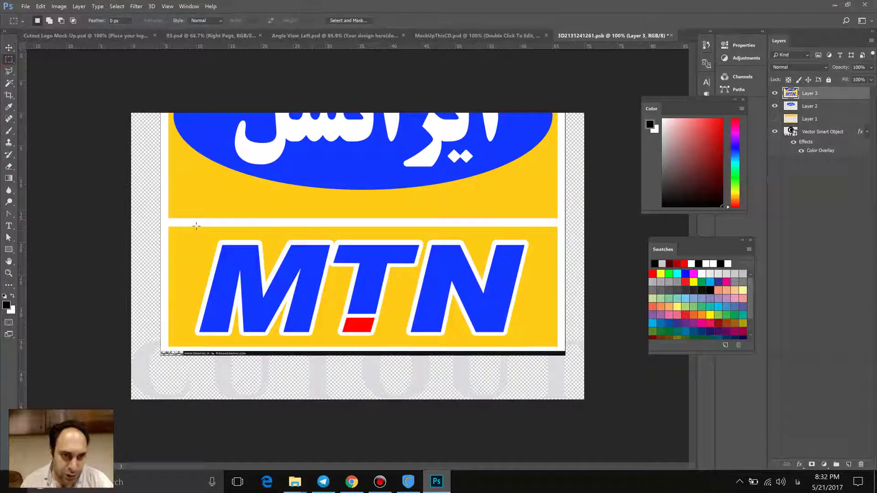
drag(177, 232, 534, 344)
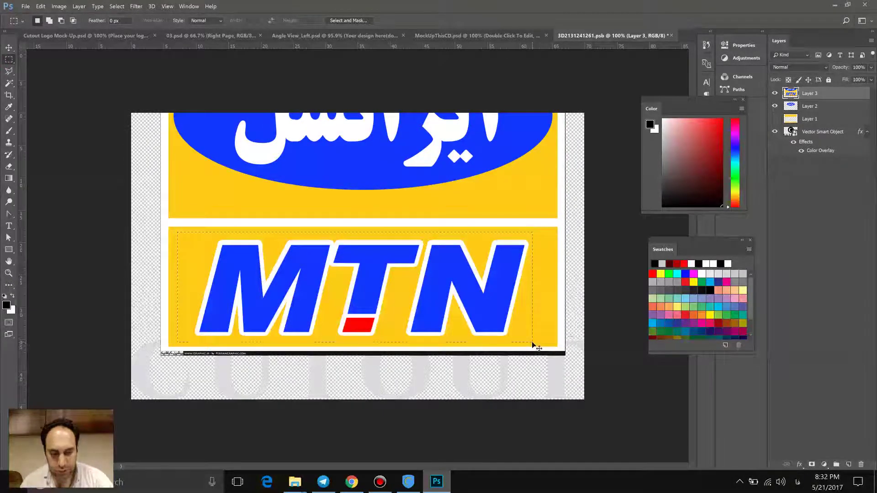
key(ctrl+x)
key(ctrl+v)
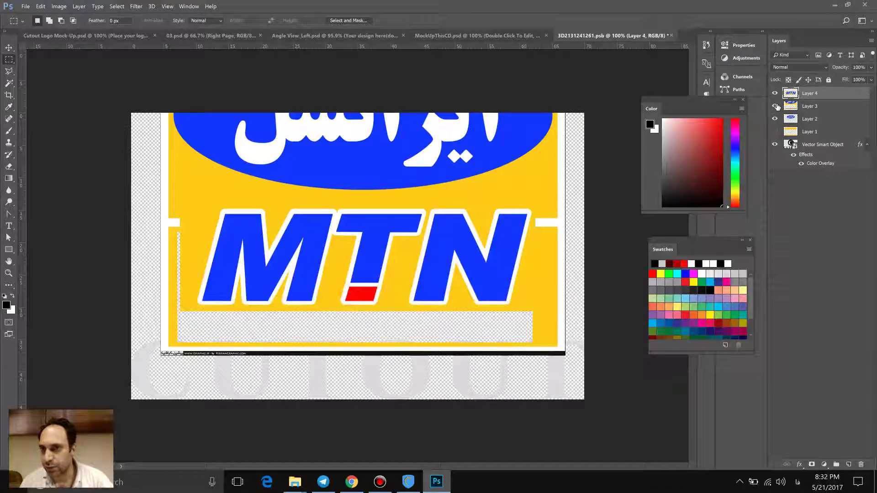
click(776, 106)
Step: Remove the yellow background around the MTN lettering on Layer 4 with the Magic Wand and deselect
click(8, 83)
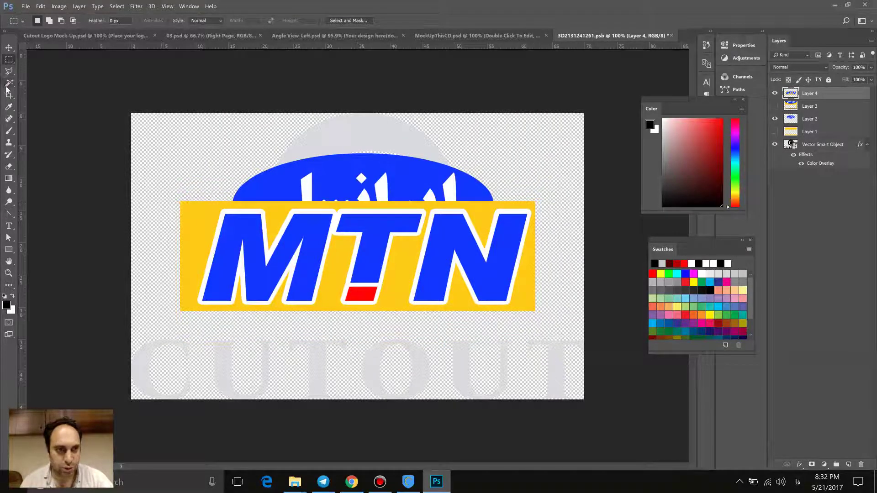
click(210, 220)
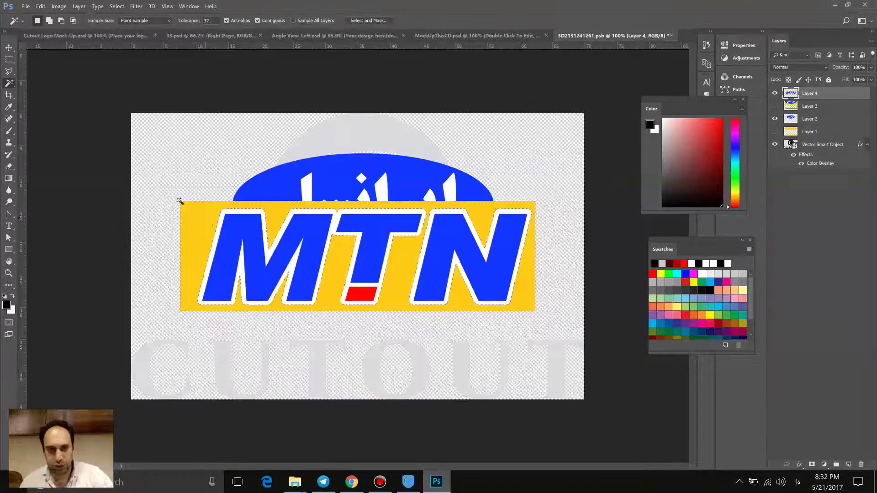
key(Delete)
click(9, 59)
key(ctrl+d)
Step: Move the MTN lettering below the blue oval to the canvas's lower edge and scale it to about 101.4%
click(8, 47)
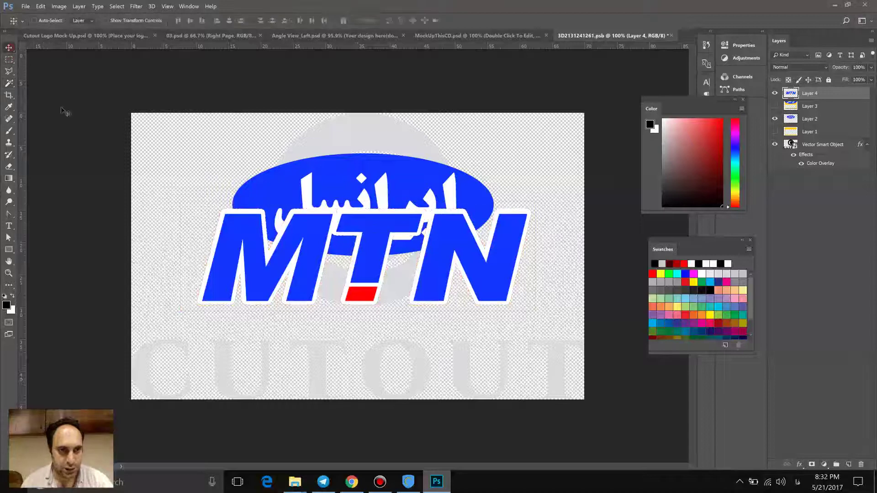
drag(322, 252, 302, 327)
key(ctrl+t)
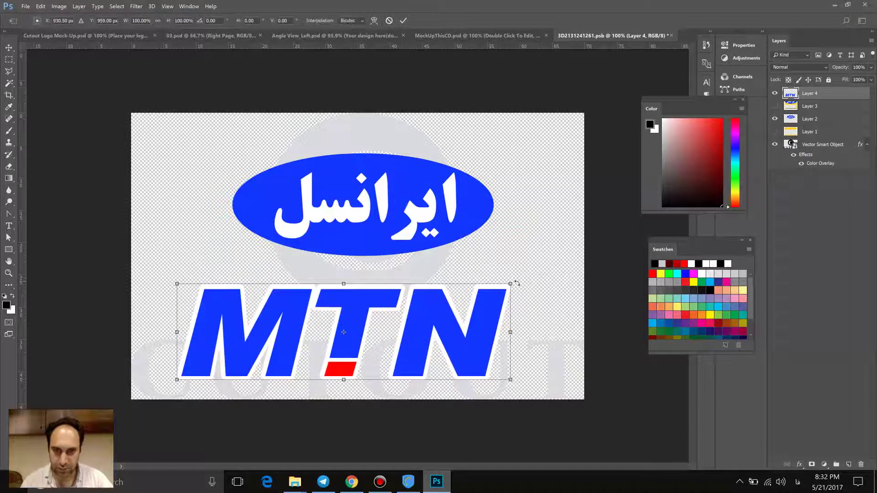
mouse_move(512, 283)
mouse_down()
mouse_move(434, 308)
mouse_move(521, 283)
mouse_up()
drag(468, 308, 476, 328)
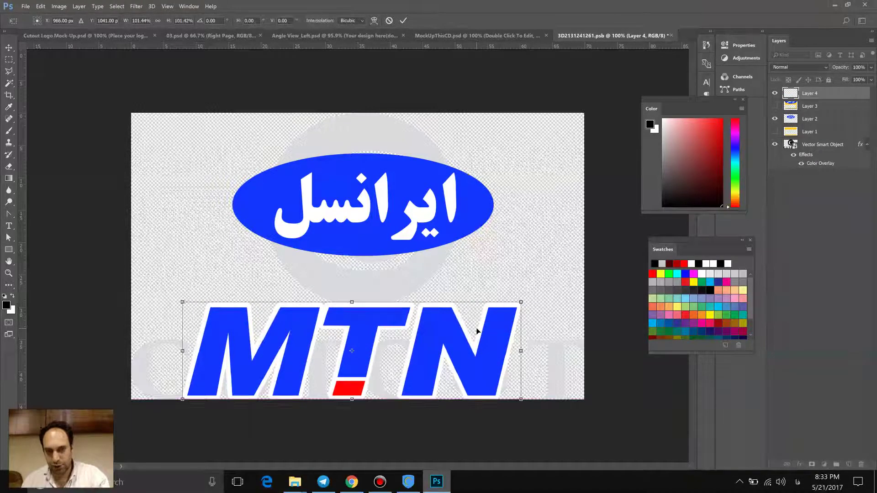
key(Return)
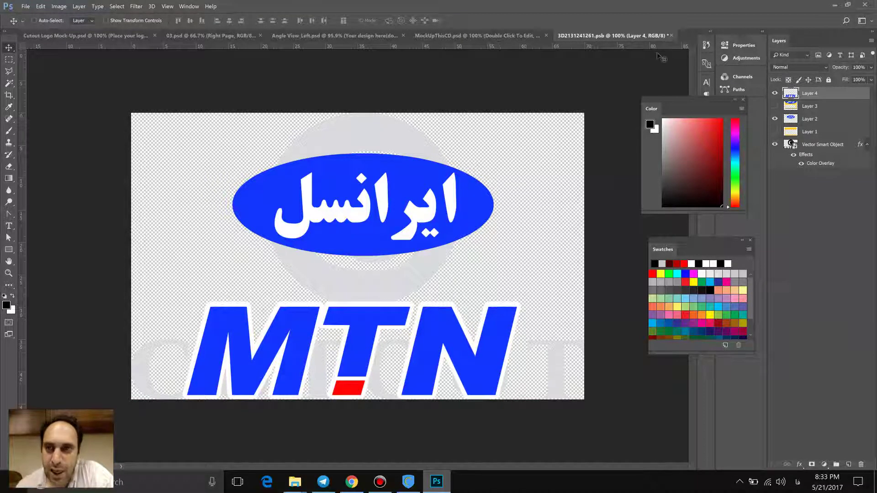
Step: Hide the original Vector Smart Object layer, and save and close 3D2131241261.psb
click(671, 36)
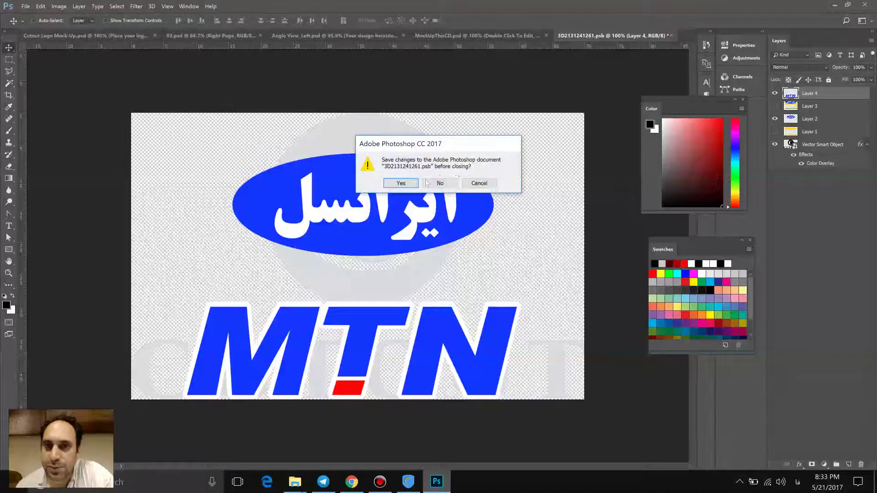
click(479, 183)
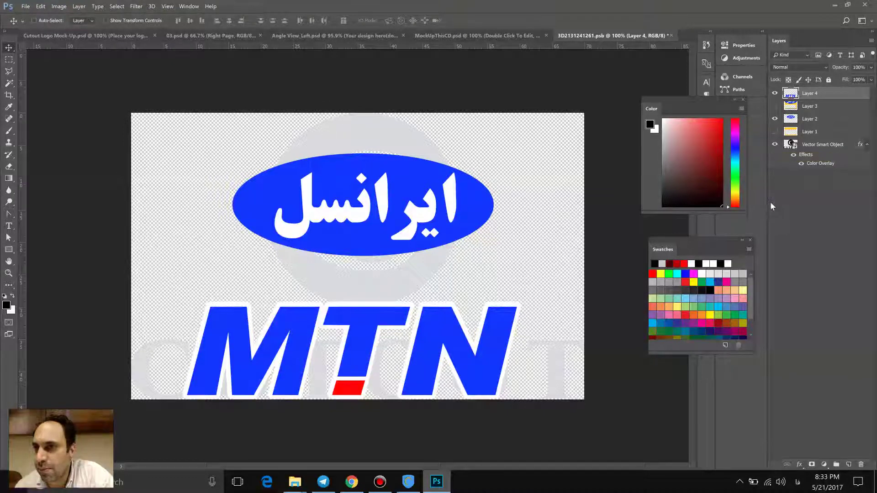
click(775, 145)
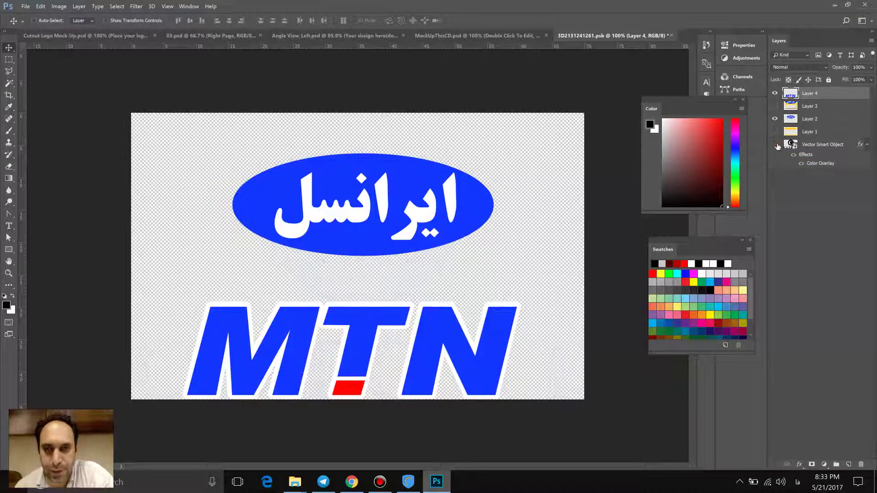
click(776, 144)
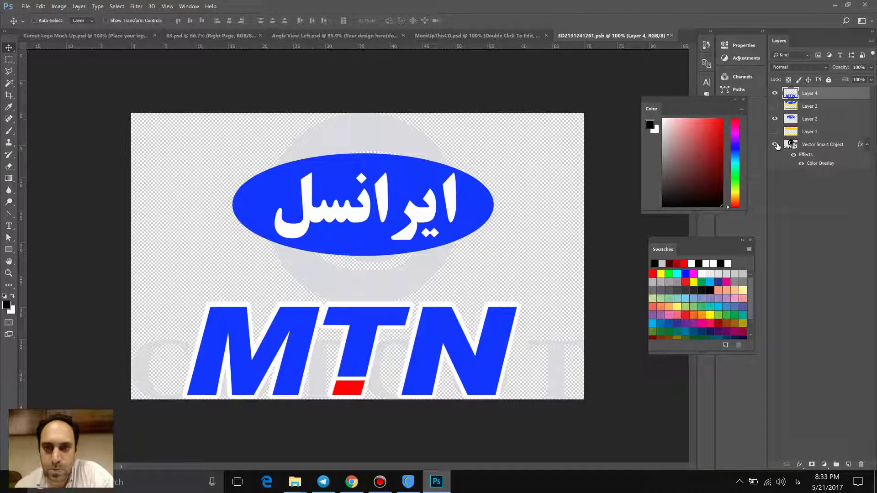
click(775, 145)
click(671, 35)
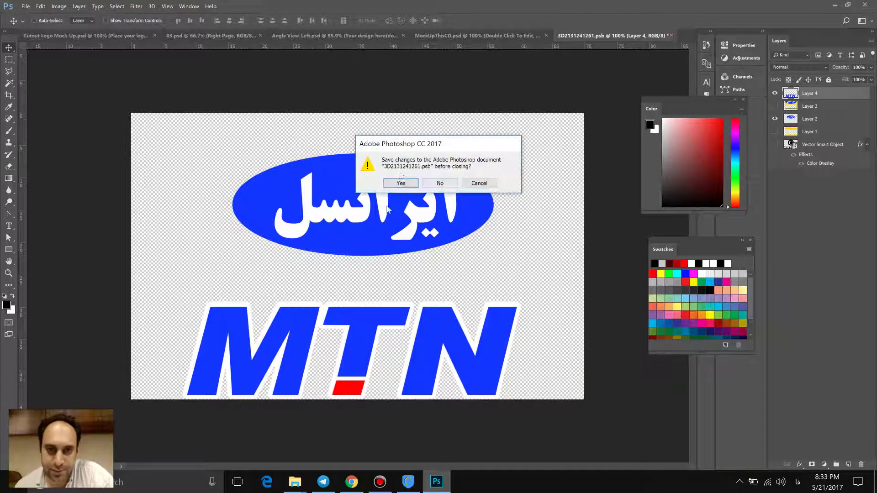
click(402, 182)
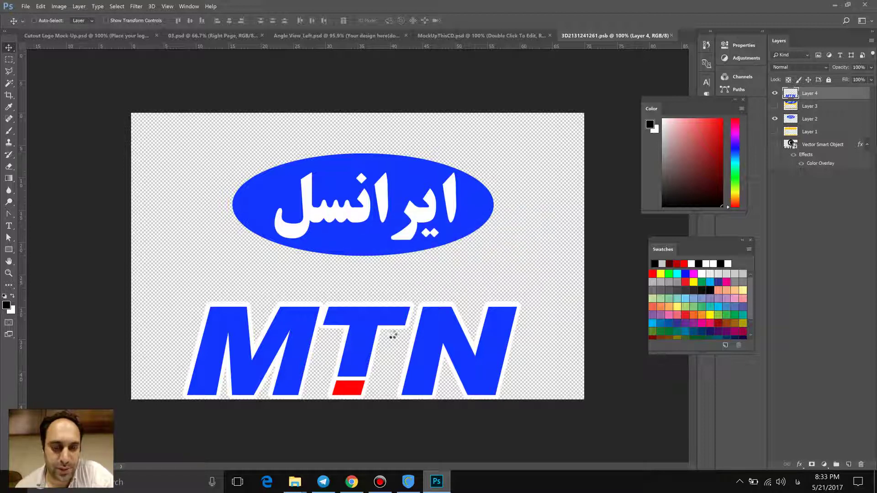
Step: Close the logo file and reopen the "Place your logo here" smart object from the cutout mockup
key(ctrl+w)
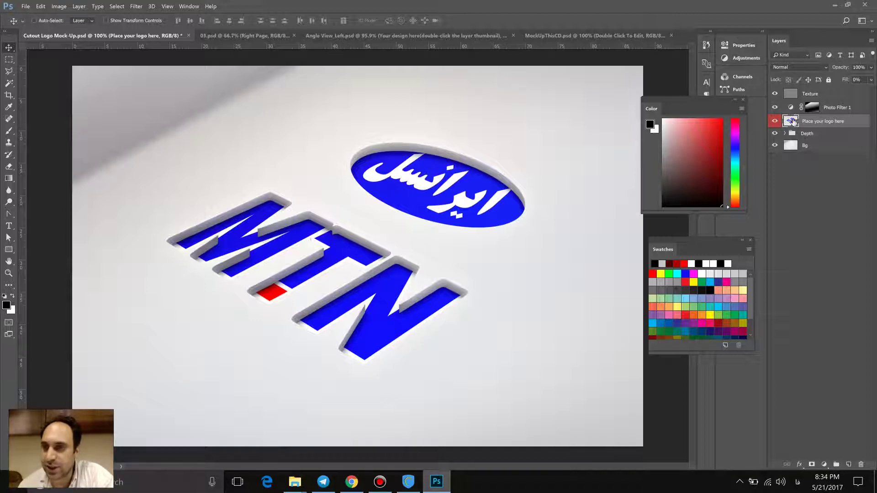
double_click(791, 121)
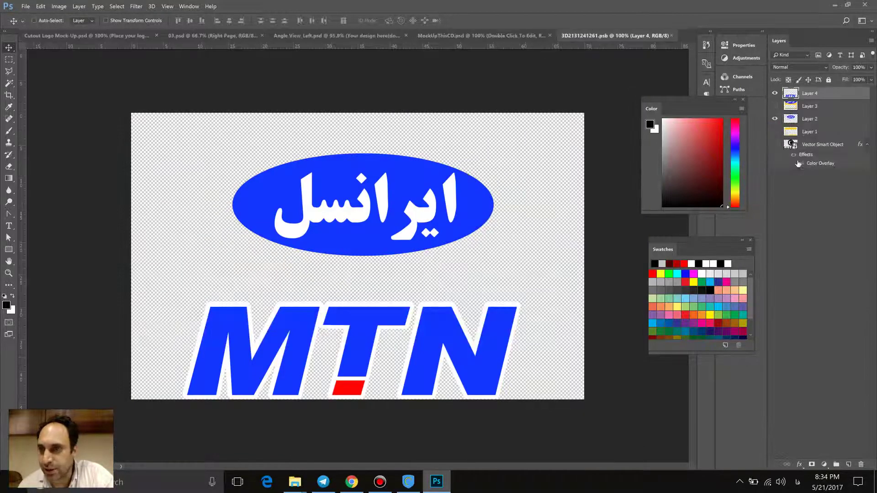
click(770, 146)
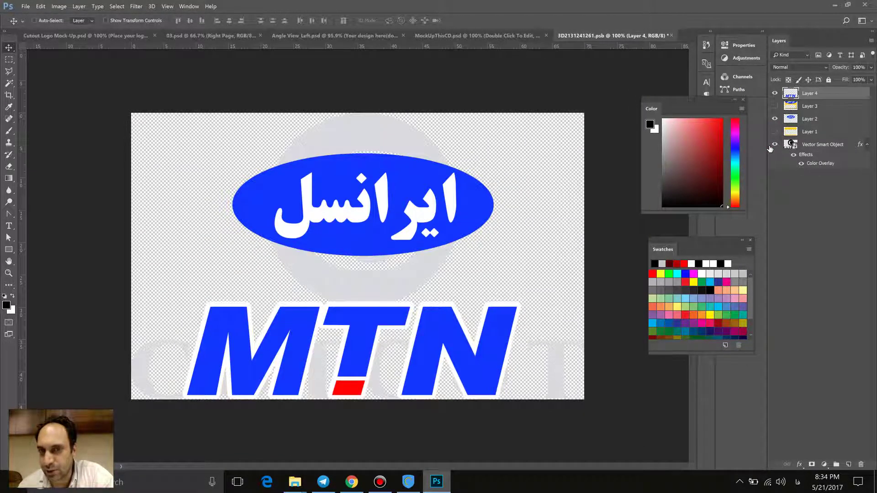
click(771, 146)
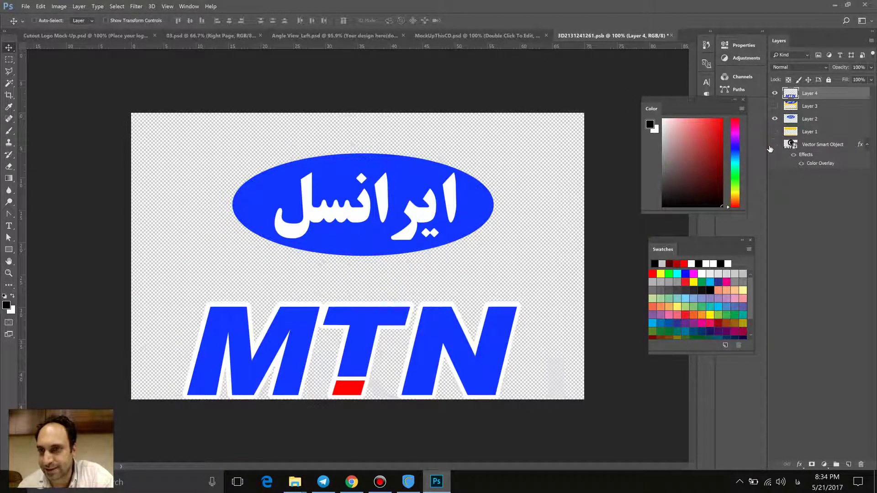
Step: Look up the hex colour of the original Vector Smart Object layer's Color Overlay, keeping that layer hidden
click(793, 145)
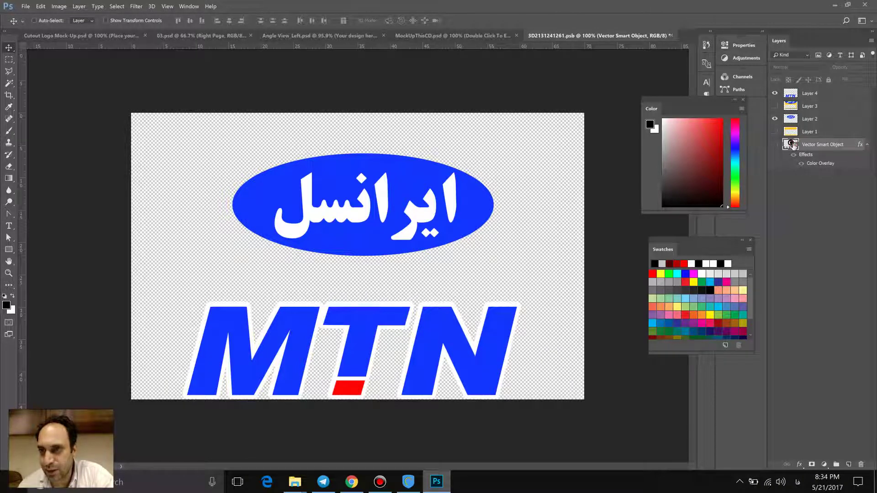
right_click(815, 146)
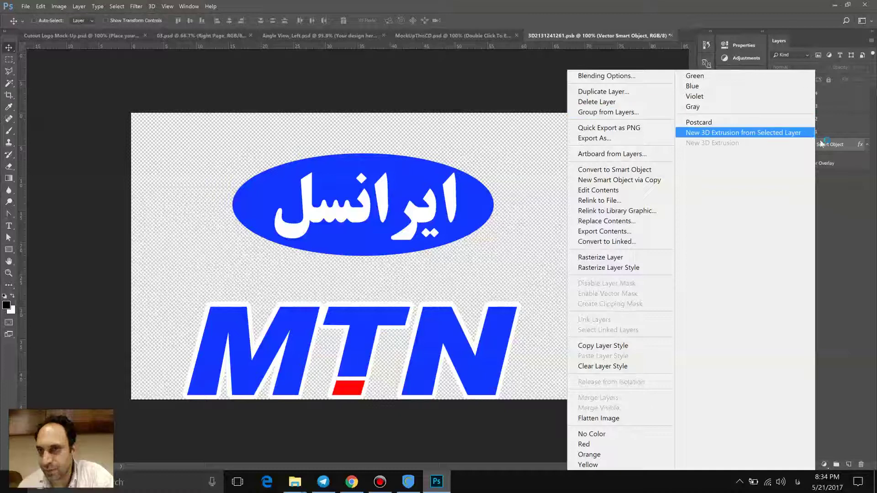
click(823, 145)
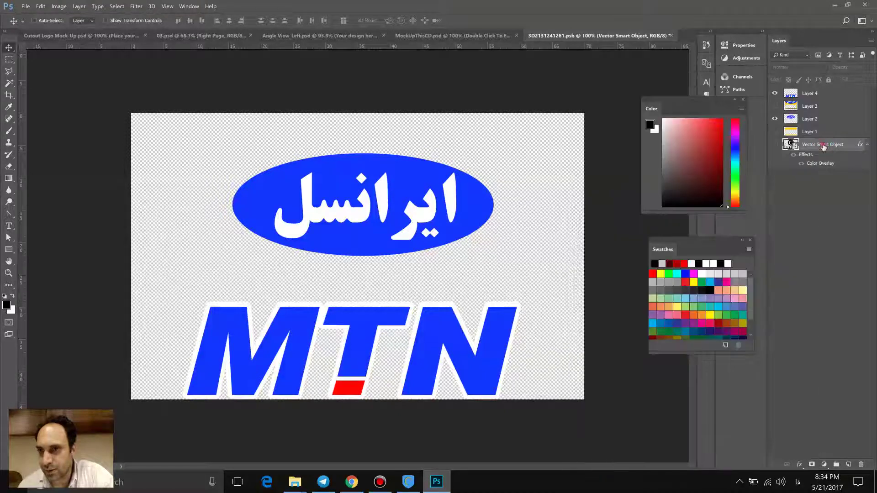
click(775, 145)
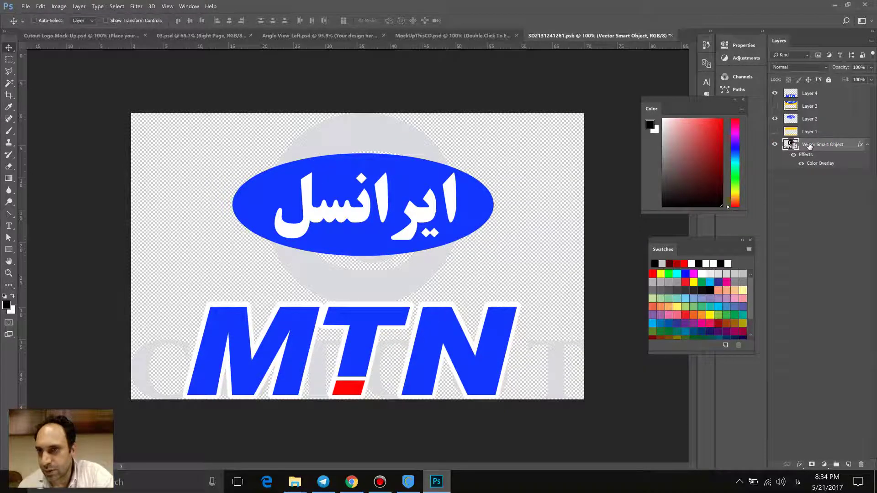
right_click(809, 145)
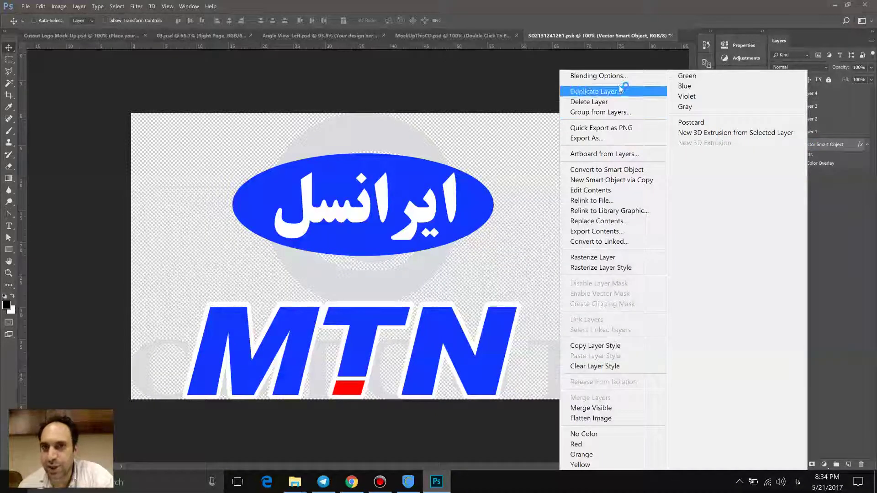
click(599, 76)
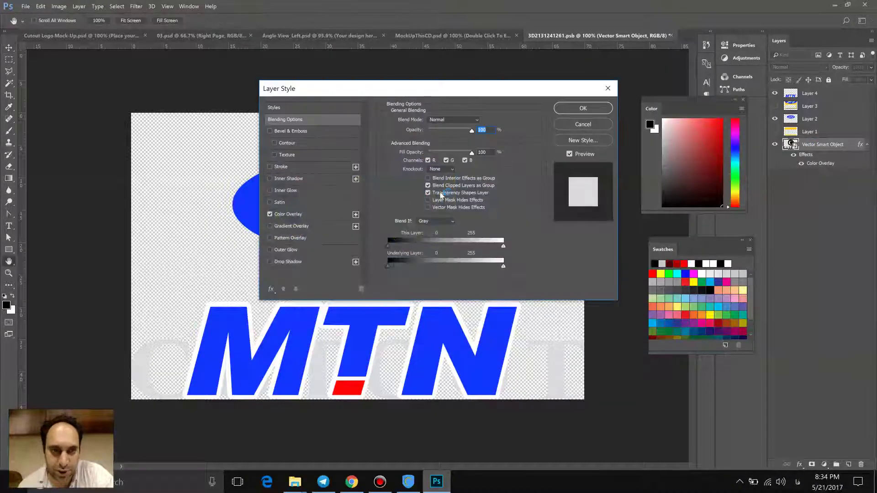
click(296, 215)
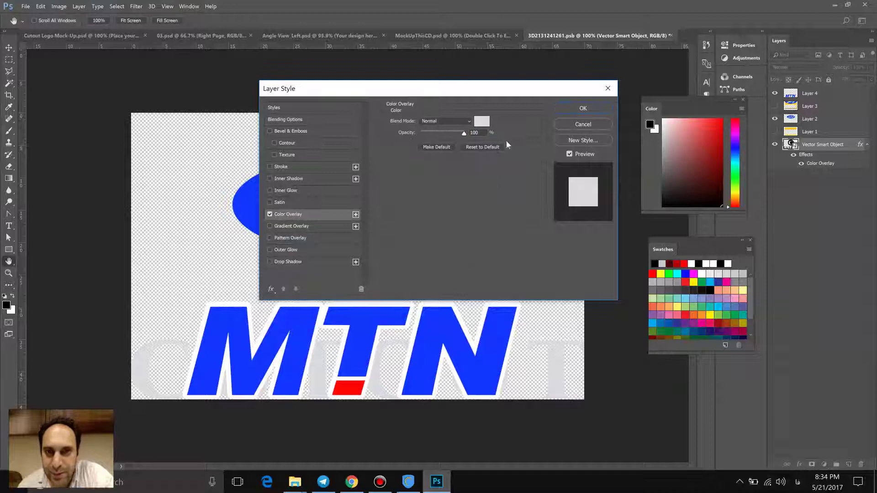
click(482, 122)
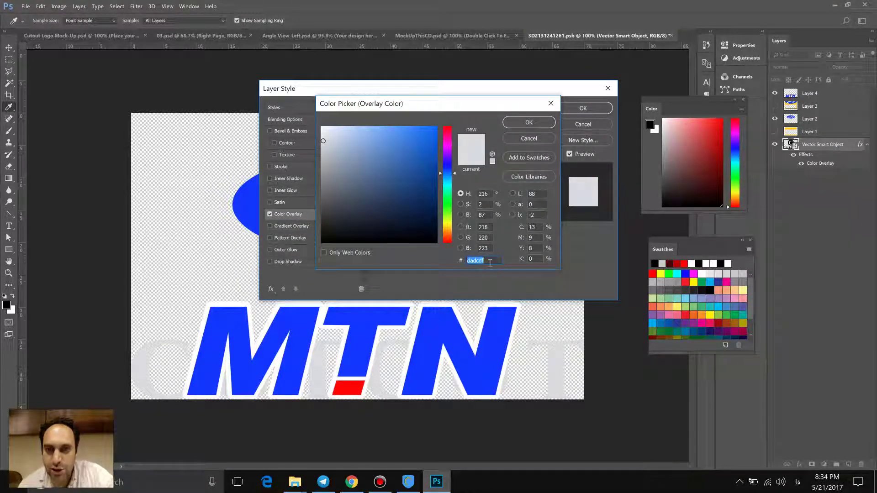
click(547, 134)
click(573, 125)
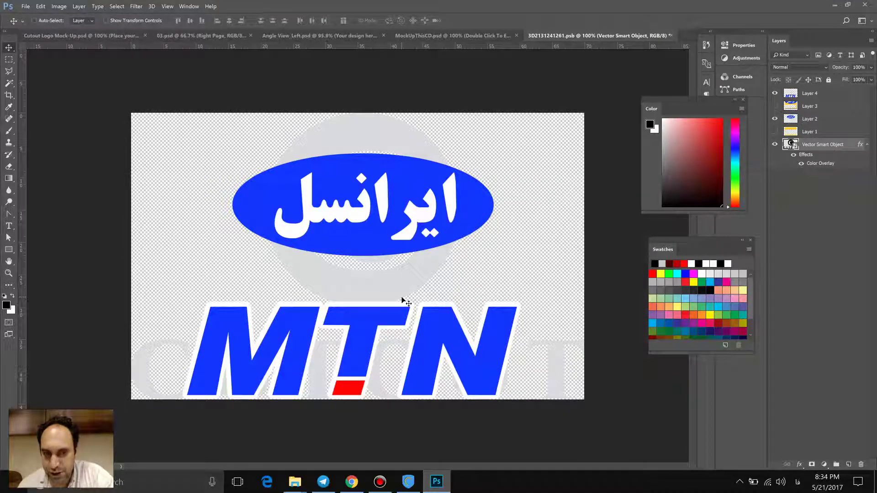
click(777, 144)
click(776, 144)
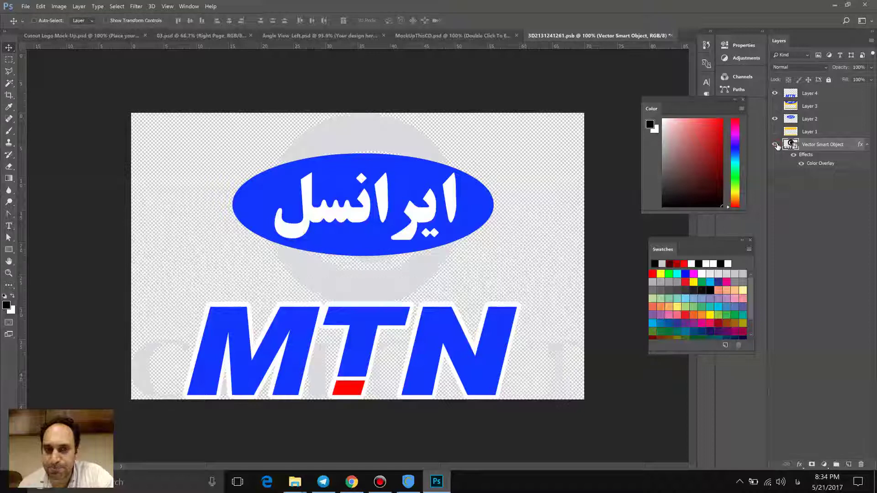
click(776, 145)
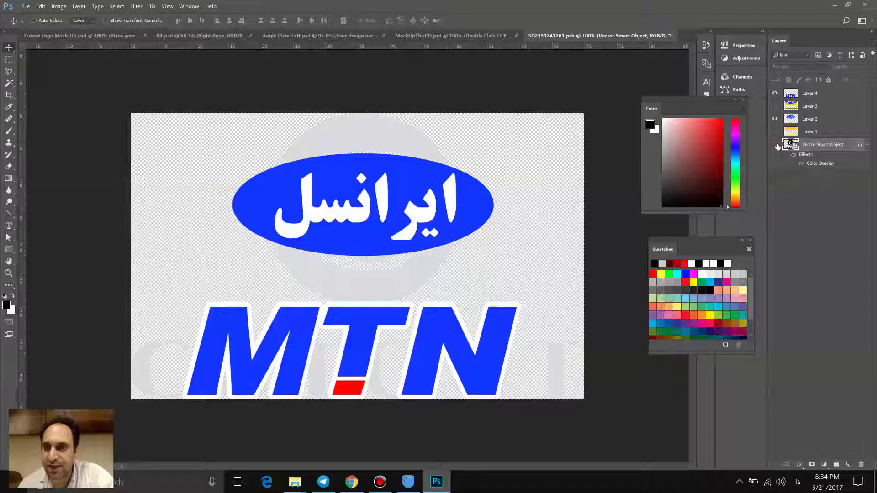
Step: Delete the blue oval around the Persian lettering on Layer 2 with the Magic Wand and deselect
click(822, 95)
right_click(823, 95)
key(Escape)
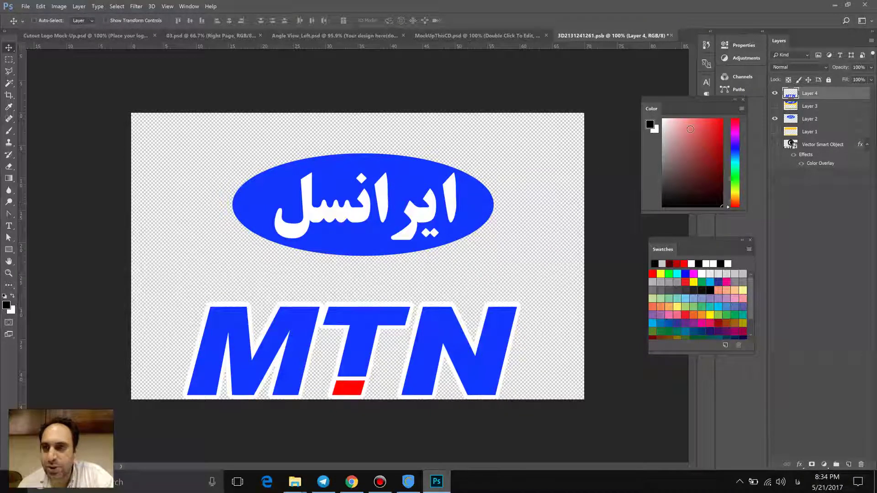
click(9, 83)
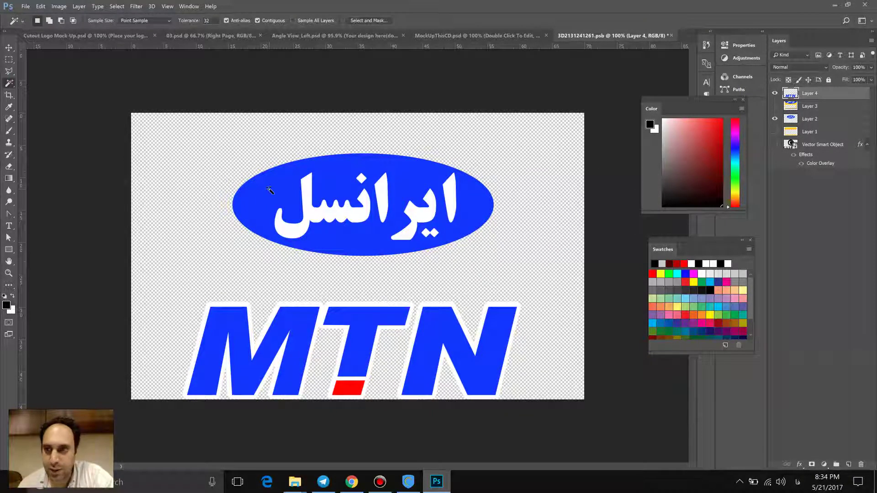
click(844, 120)
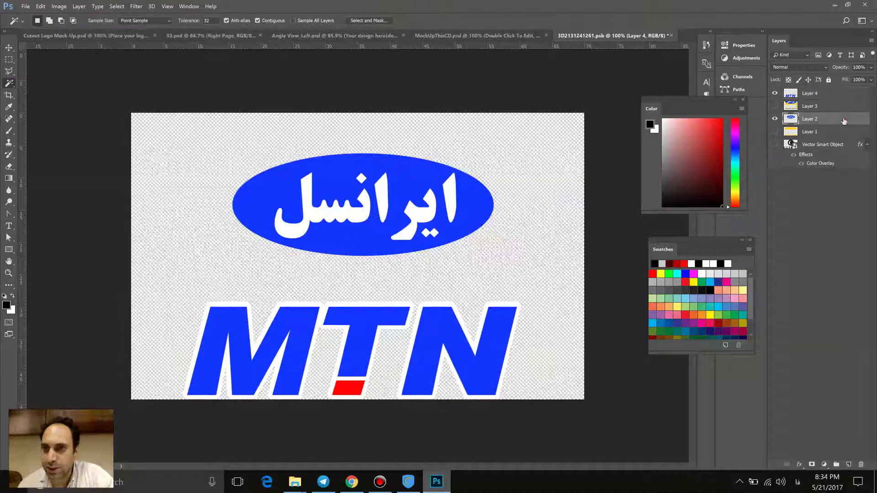
click(418, 182)
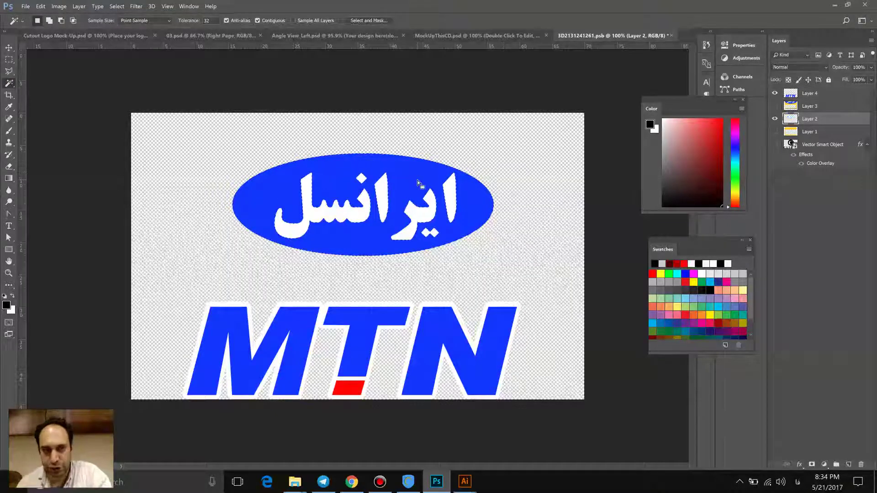
key(Delete)
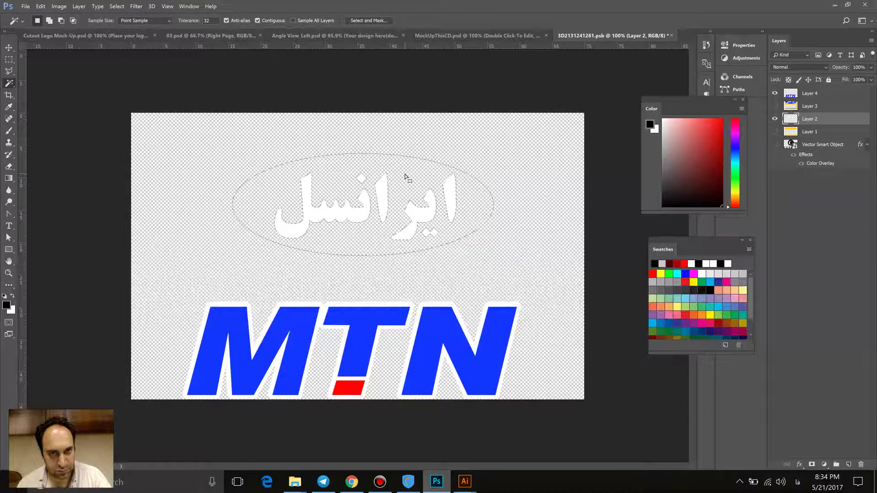
key(ctrl+d)
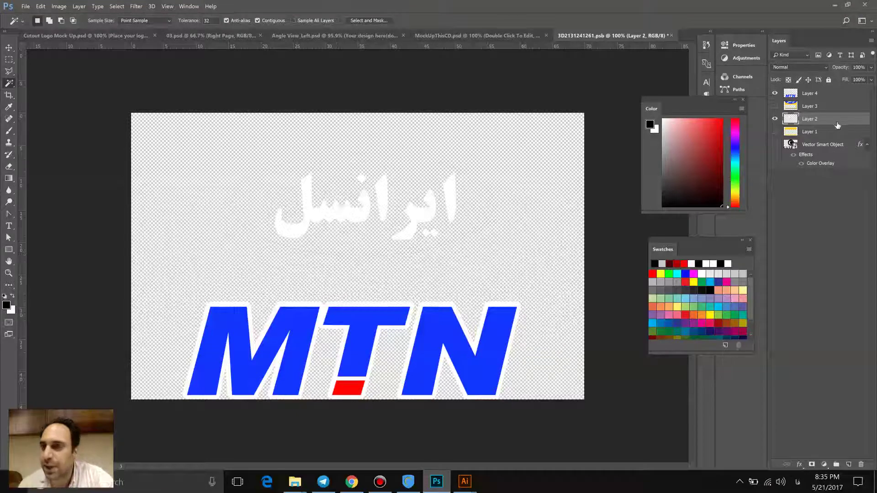
Step: Add a Color Overlay with the colour dadcdf to the Persian lettering on Layer 2
right_click(803, 119)
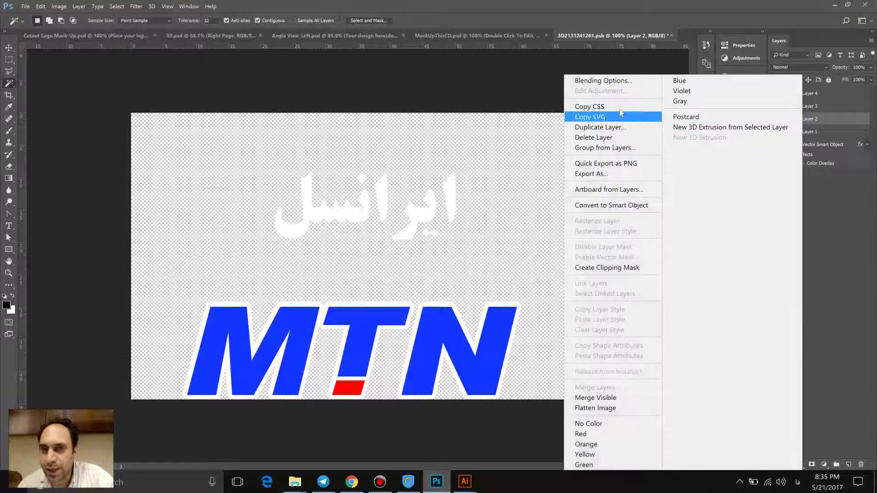
click(604, 81)
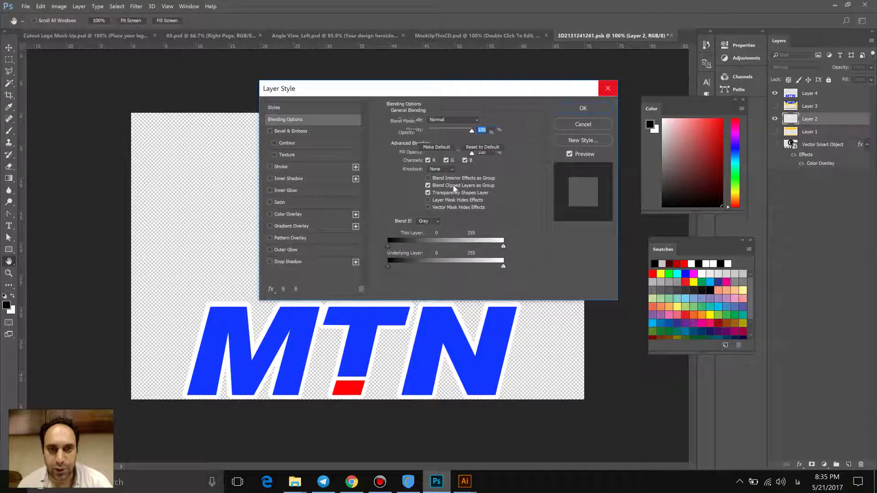
click(305, 215)
click(488, 122)
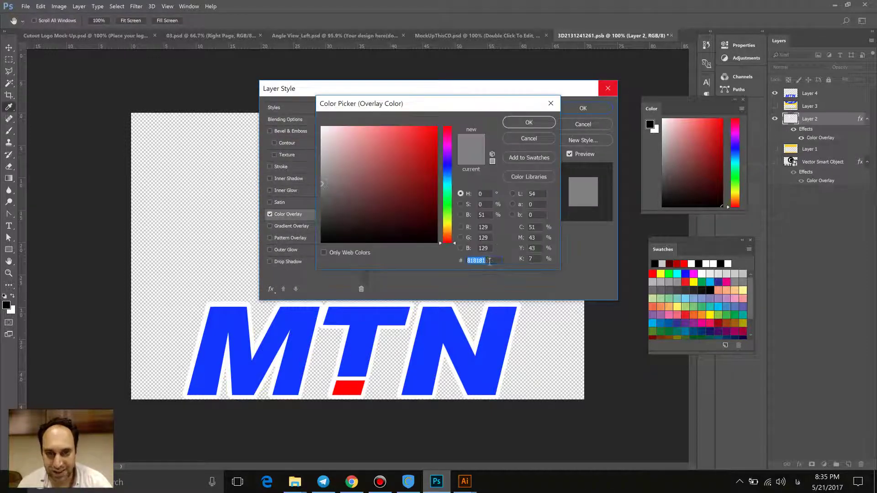
text(dadcdf)
key(Return)
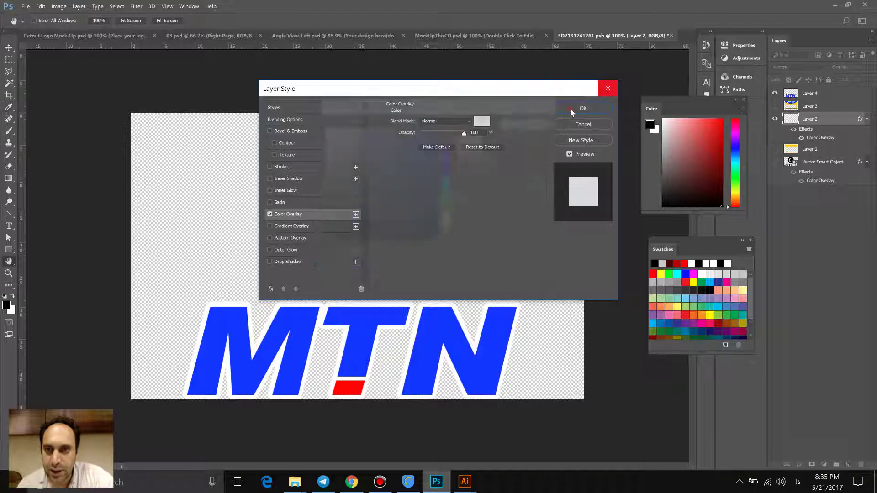
click(583, 108)
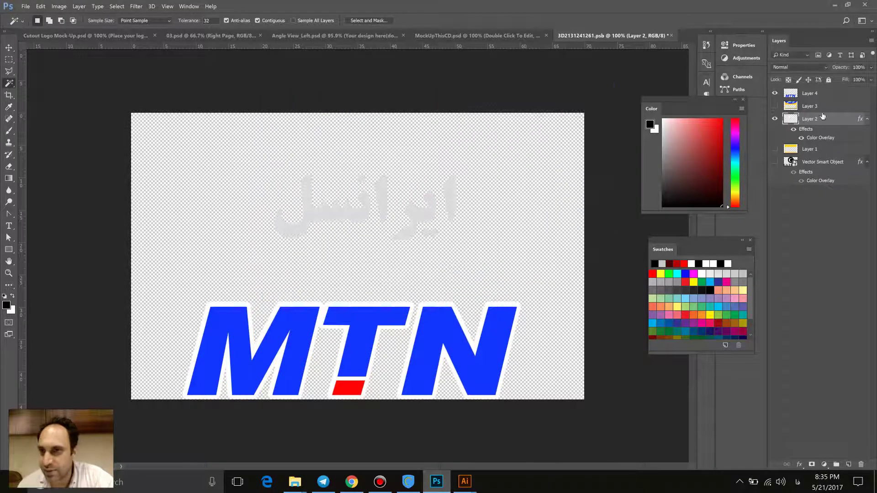
Step: Add a Color Overlay in the same light grey, dadcdf, to the MTN lettering on Layer 4
click(816, 93)
right_click(816, 92)
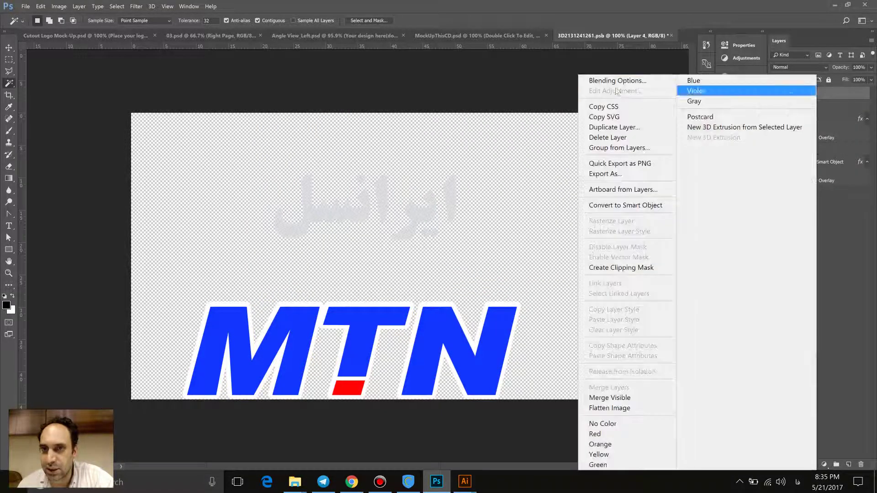
click(450, 305)
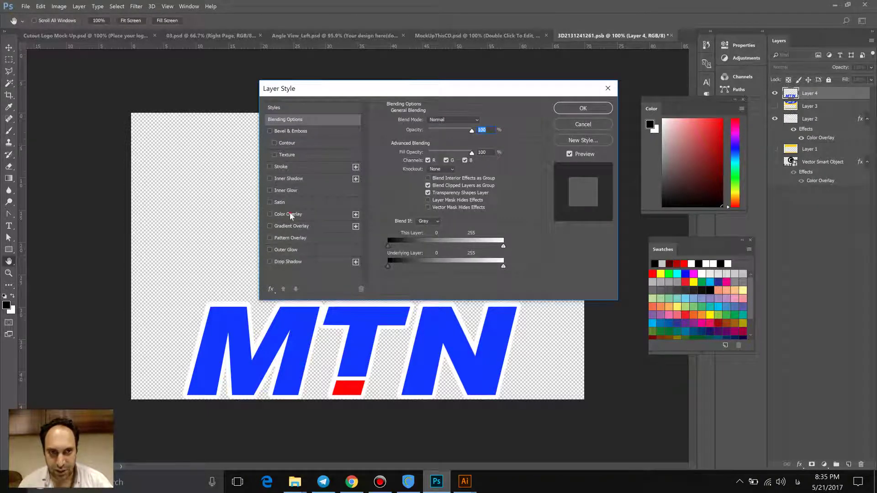
click(290, 214)
click(481, 121)
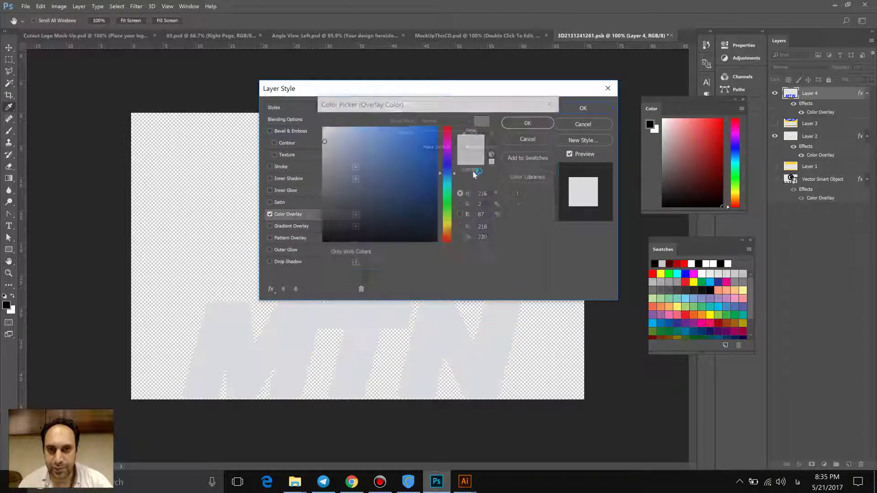
click(554, 122)
click(564, 108)
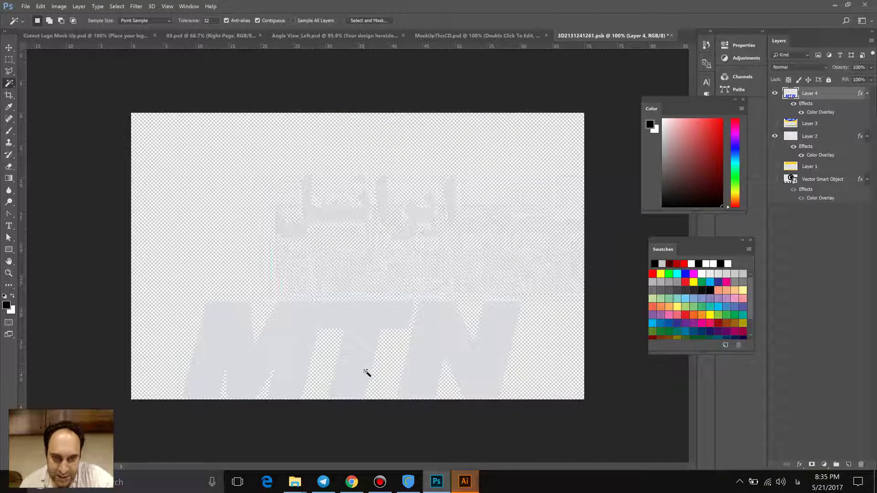
Step: Save and close 3D2131241261.psb so the cutout logo mockup updates
click(673, 35)
click(396, 182)
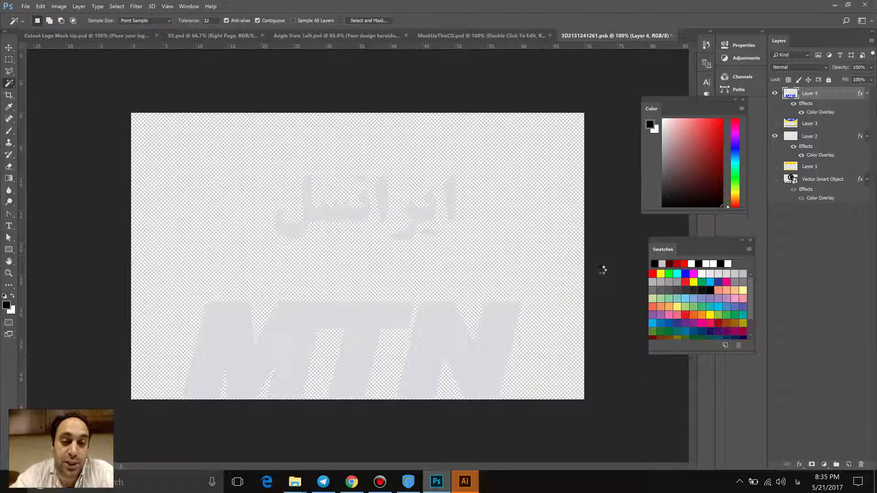
key(ctrl+w)
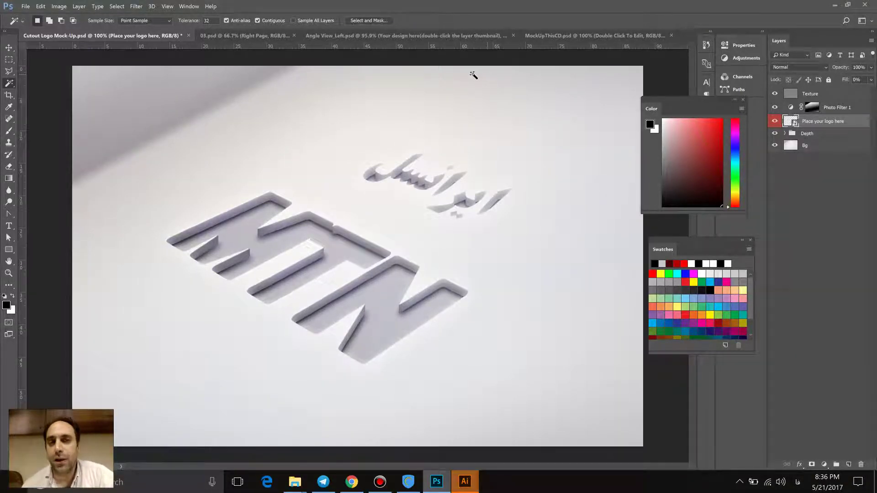
Step: Review the finished phone, book and CD mockups, and show the book mockup in full-screen mode
click(394, 39)
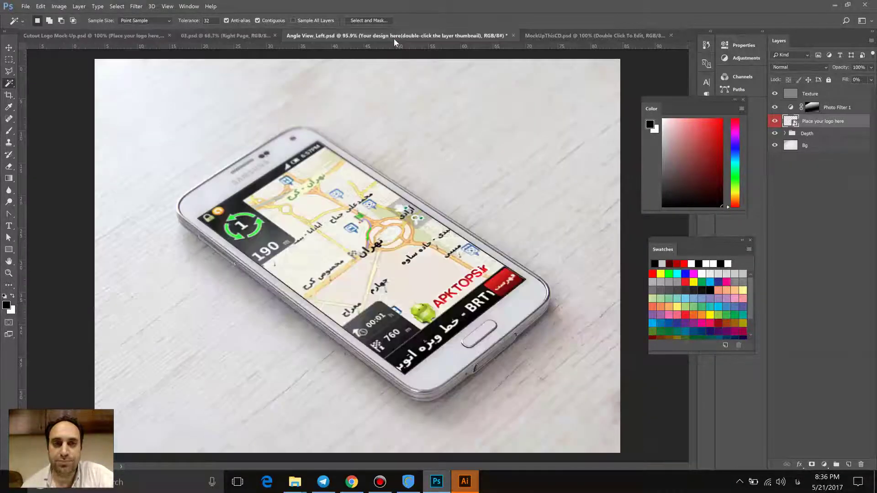
click(240, 35)
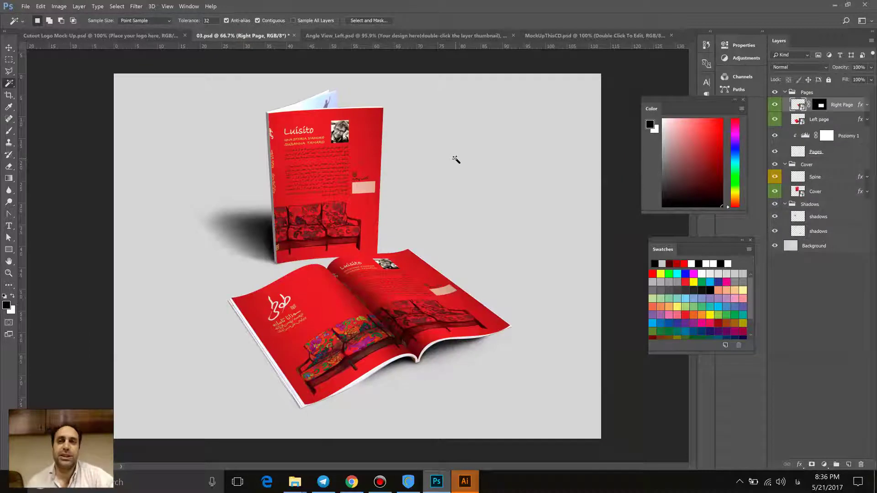
click(546, 37)
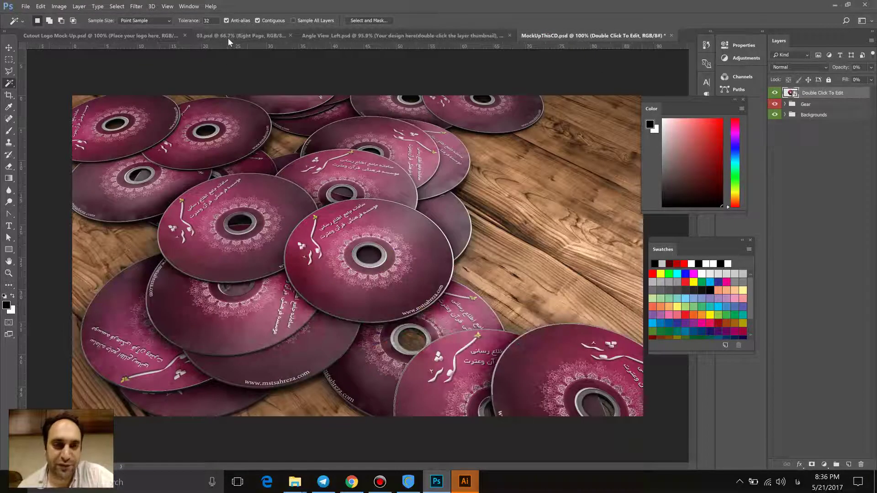
click(244, 35)
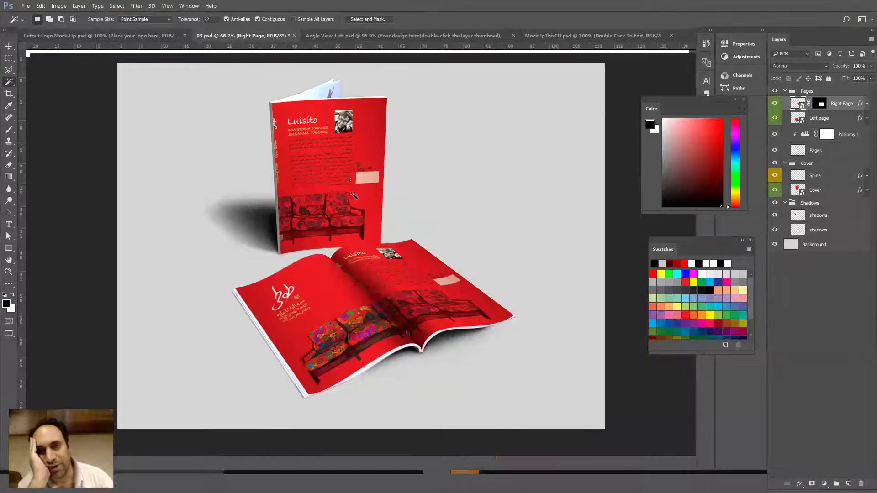
key(f)
key(f)
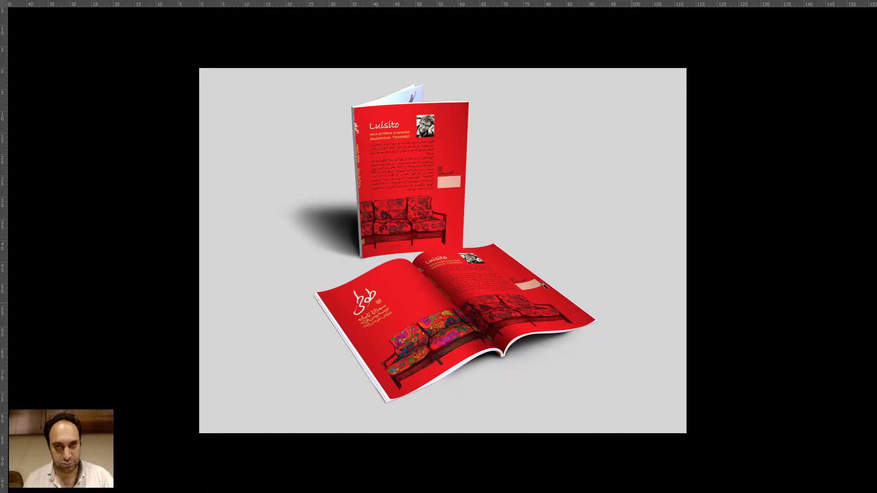
key(alt+Tab)
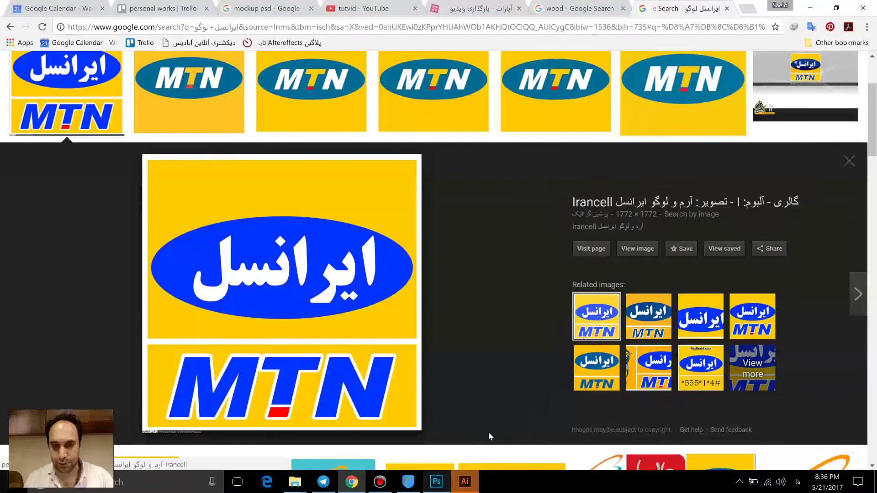
click(392, 477)
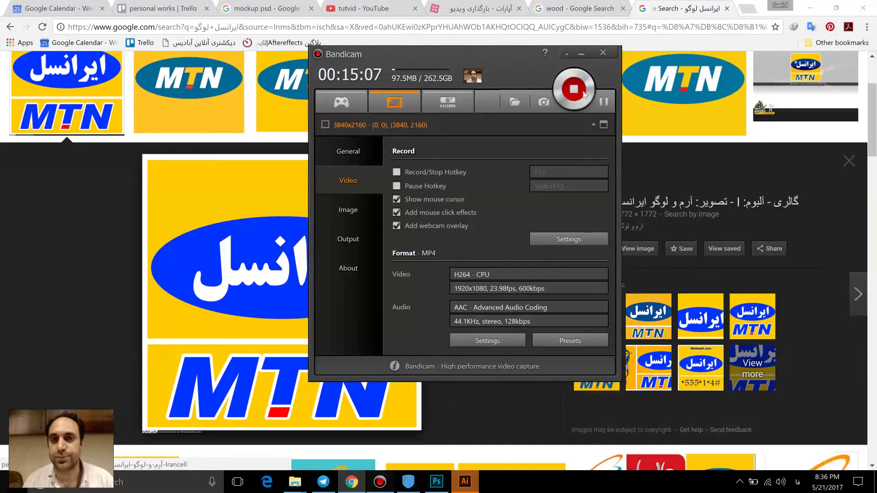